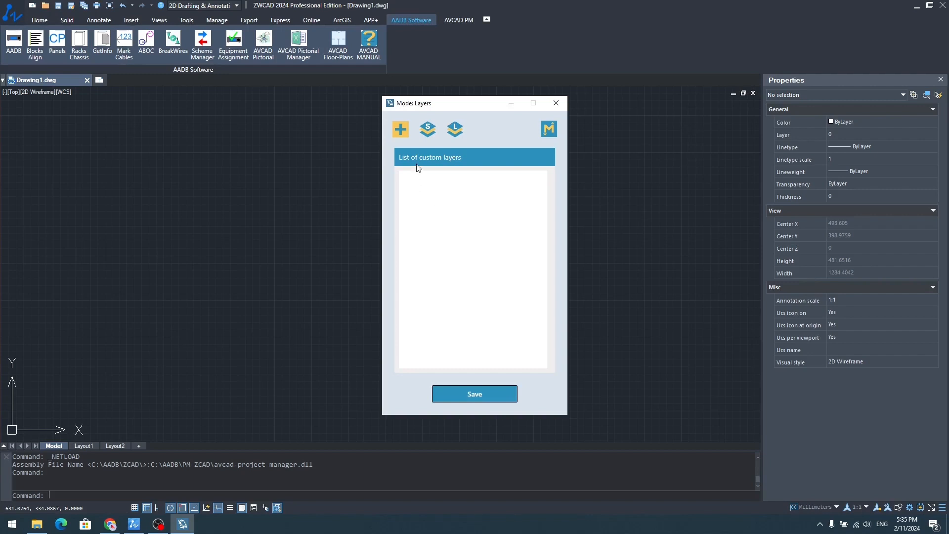
Add two custom layers named HDMI and SDI and save the list of custom layers.
{"action": "left_click", "coordinate": [400, 130]}
{"action": "type", "text": "HDMI"}
{"action": "left_click", "coordinate": [400, 129]}
{"action": "type", "text": "SDI"}
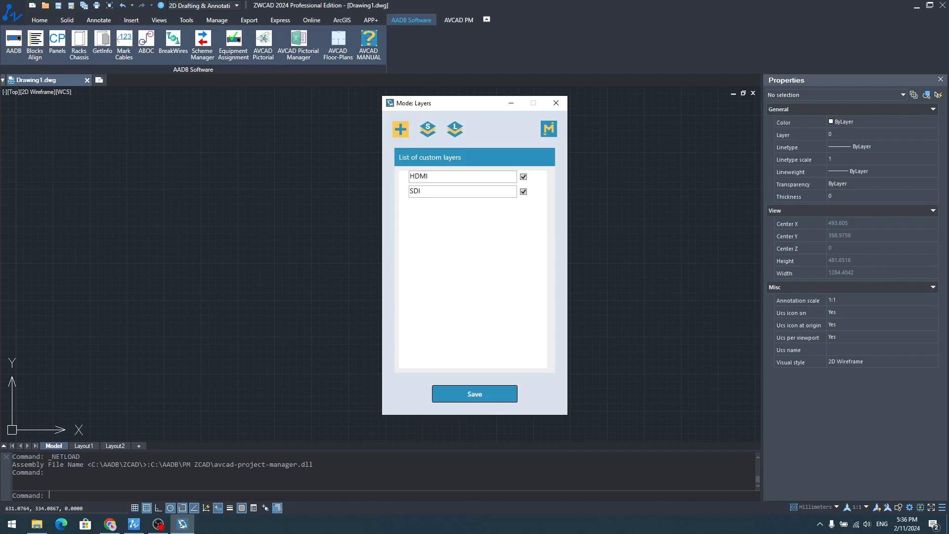
{"action": "left_click", "coordinate": [474, 396]}
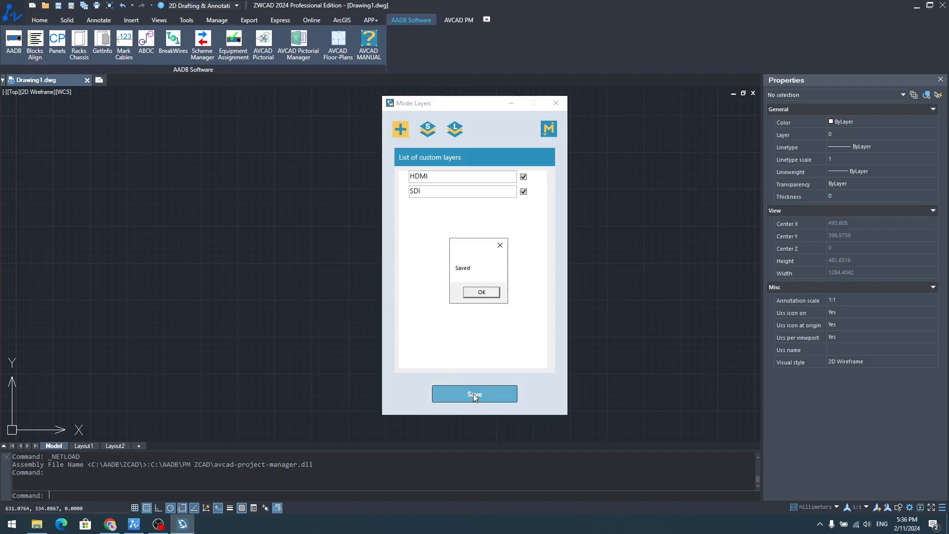
{"action": "left_click", "coordinate": [482, 293]}
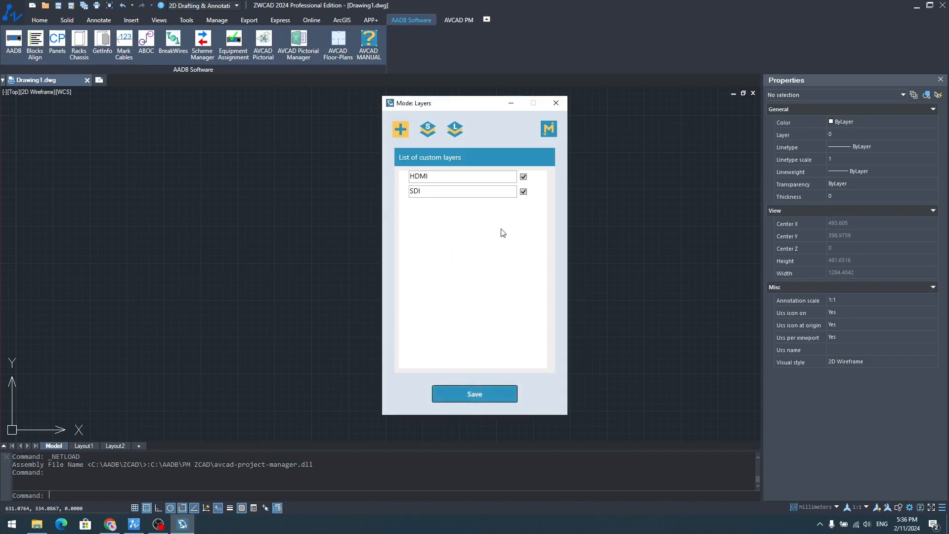
Switch the AVCAD Database Manager to Device edit mode.
{"action": "left_click", "coordinate": [549, 129]}
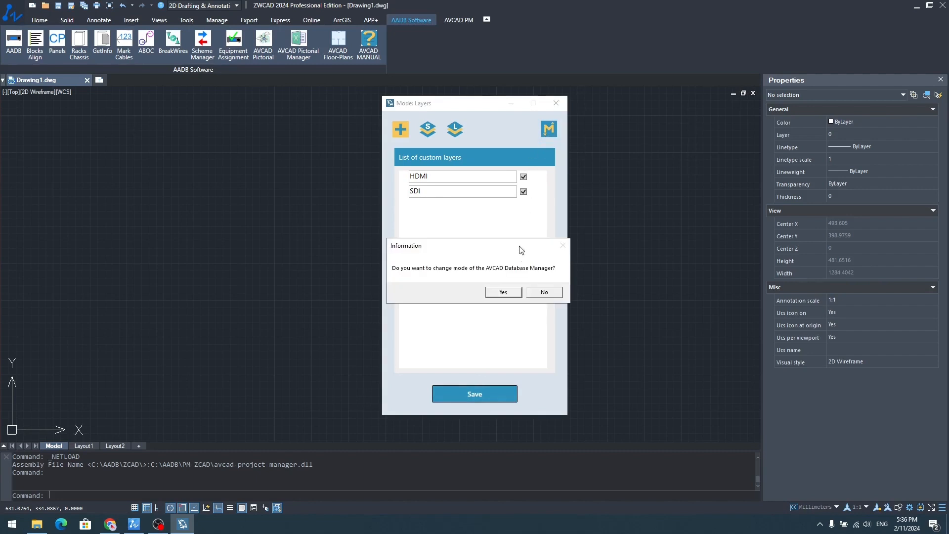
{"action": "left_click", "coordinate": [510, 294]}
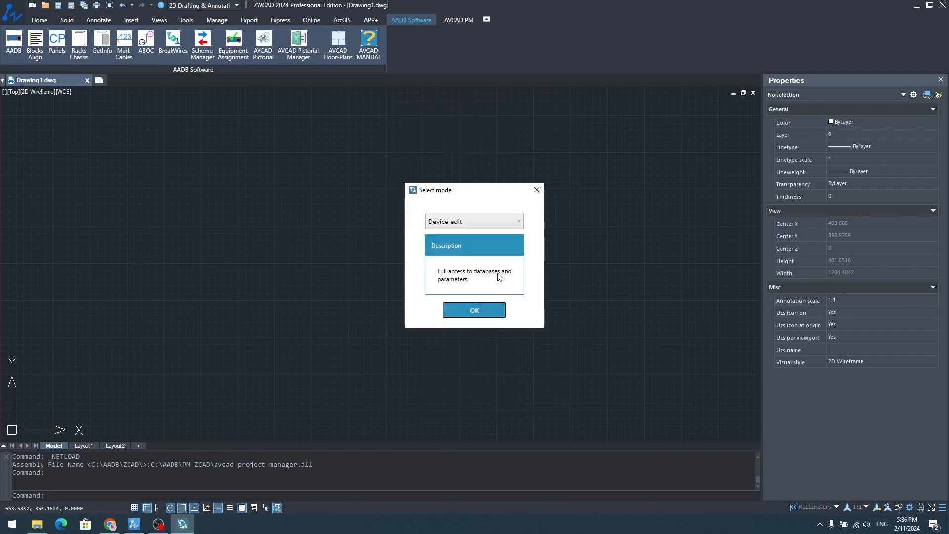
{"action": "left_click", "coordinate": [474, 310]}
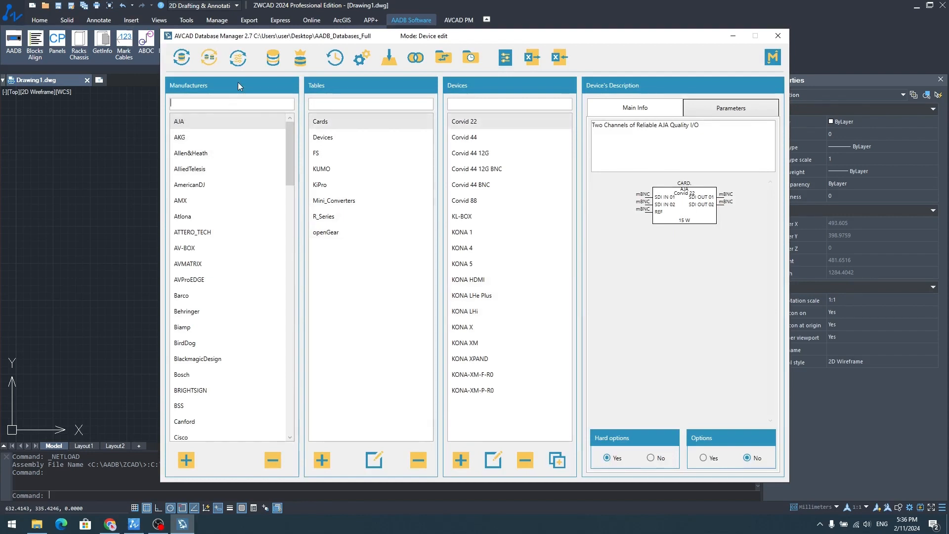
Filter the manufacturers by "pa", select Panasonic and start creating a new device.
{"action": "type", "text": "pa"}
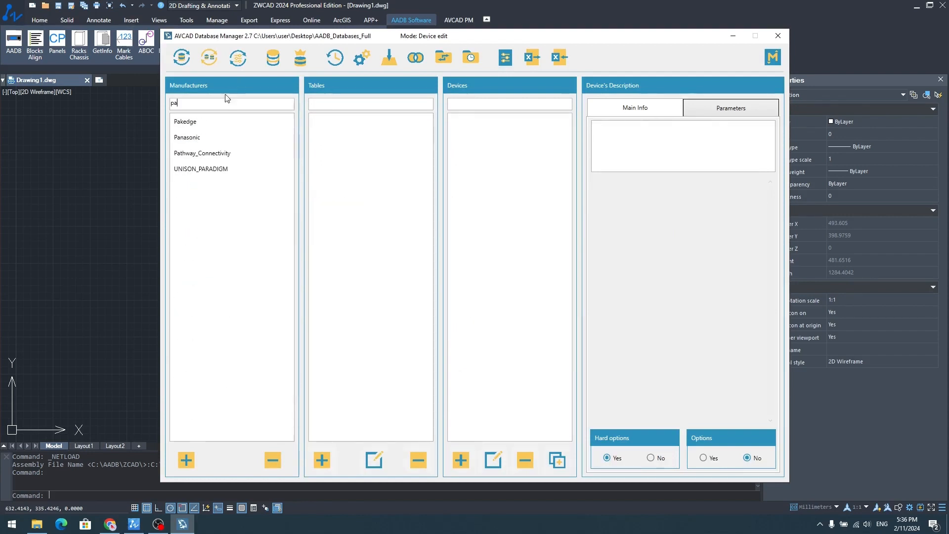
{"action": "left_click", "coordinate": [223, 138]}
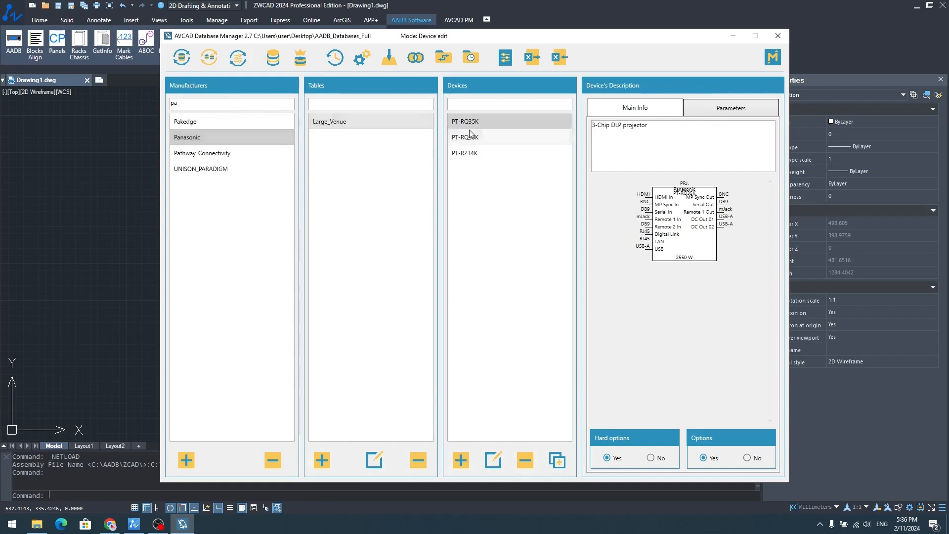
{"action": "left_click", "coordinate": [460, 461]}
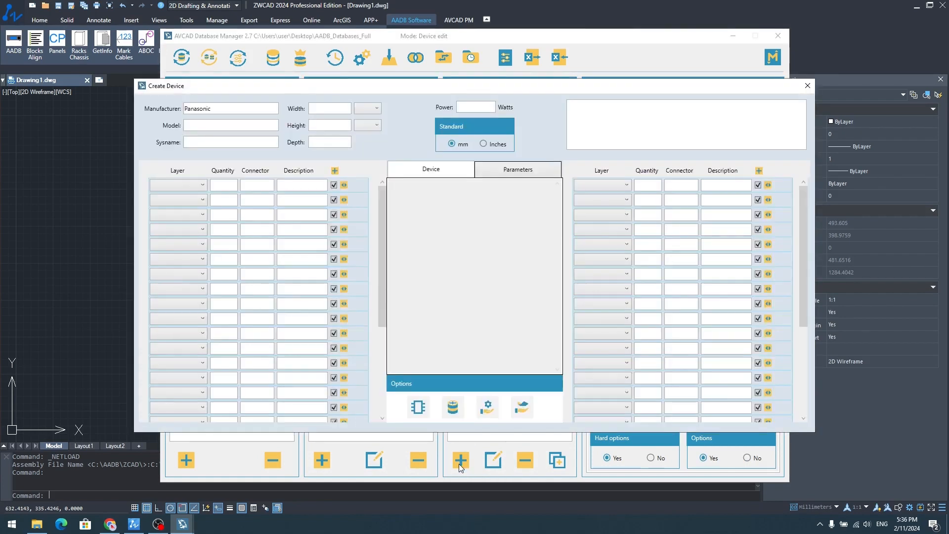
Copy the model name PT-RQ22K from the projector's PDF brochure in Chrome into the new device's Model field.
{"action": "left_click", "coordinate": [108, 528]}
{"action": "scroll", "coordinate": [212, 413], "scroll_direction": "up", "scroll_amount": 8}
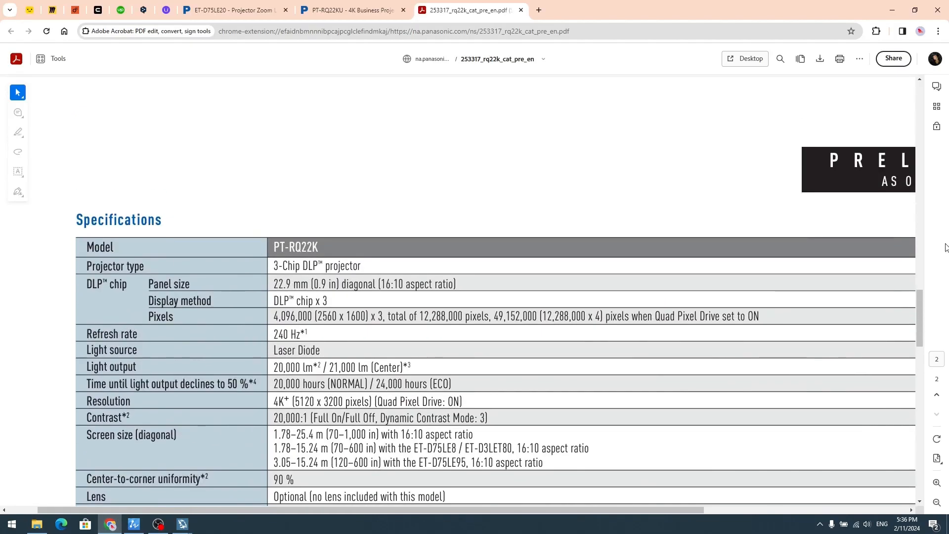
{"action": "scroll", "coordinate": [920, 316], "scroll_direction": "up", "scroll_amount": 2}
{"action": "left_click_drag", "start_coordinate": [920, 317], "coordinate": [923, 183]}
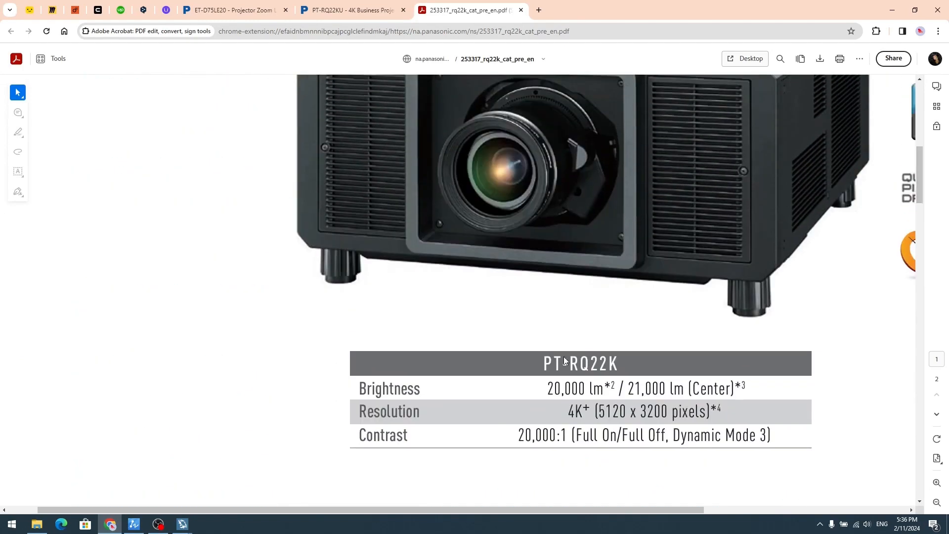
{"action": "left_click_drag", "start_coordinate": [545, 359], "coordinate": [618, 357]}
{"action": "key", "text": "ctrl+c"}
{"action": "left_click", "coordinate": [582, 339]}
{"action": "mouse_move", "coordinate": [182, 524]}
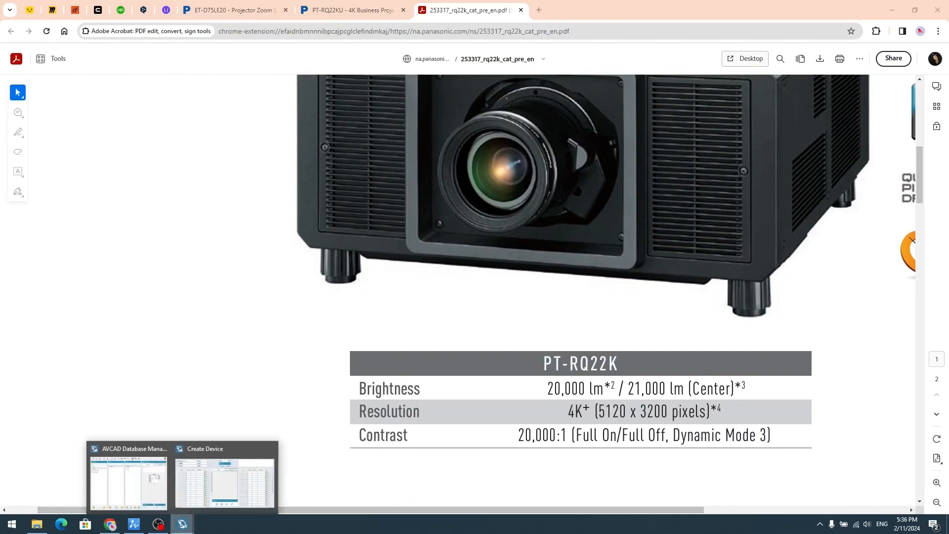
{"action": "left_click", "coordinate": [213, 492]}
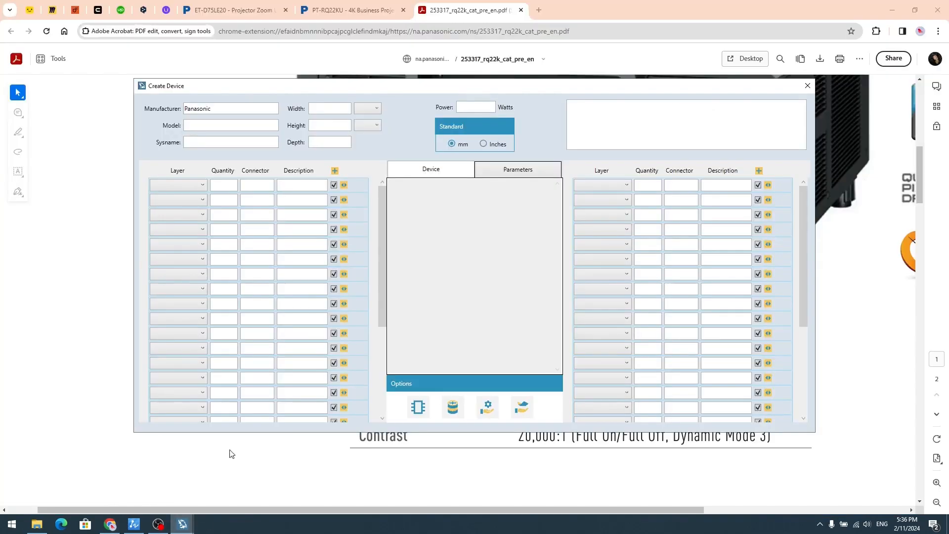
{"action": "left_click", "coordinate": [224, 126]}
{"action": "key", "text": "ctrl+v"}
Set the new device's Sysname to "PRJ.".
{"action": "left_click", "coordinate": [228, 142]}
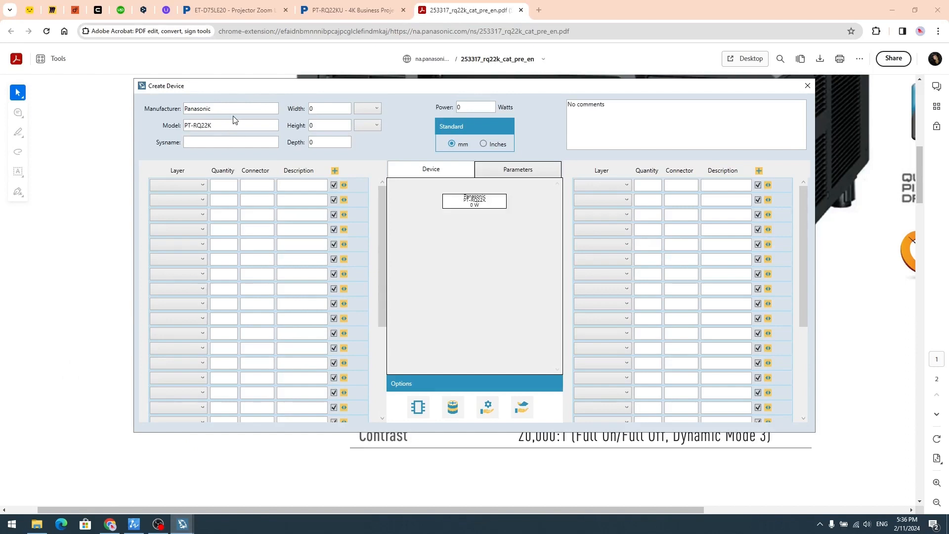
{"action": "type", "text": "PRJ"}
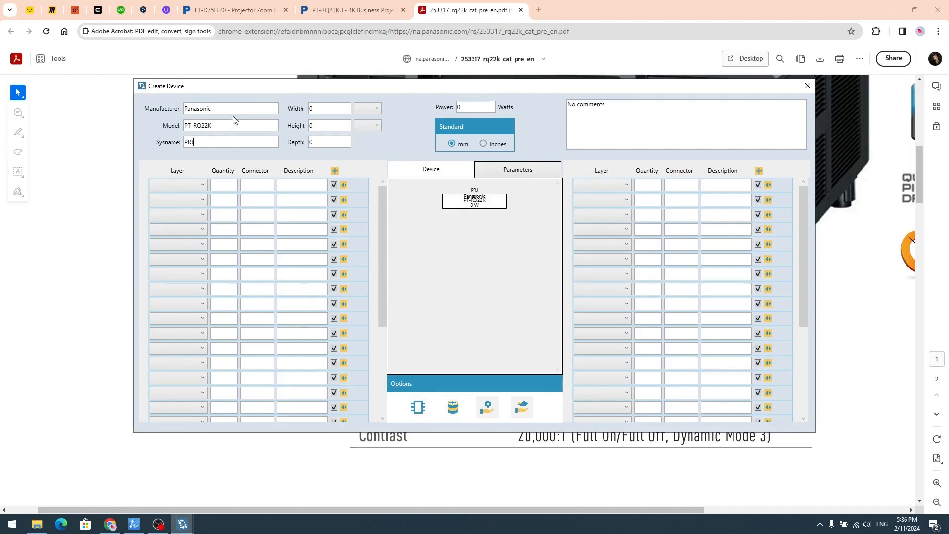
{"action": "type", "text": "."}
Replace the device comment with Panasonic's product details, trimmed to "Compact and filterless, 20,000 lumen, 4K+ Solid Shine Laser Business".
{"action": "left_click", "coordinate": [835, 252]}
{"action": "scroll", "coordinate": [815, 267], "scroll_direction": "down", "scroll_amount": 9}
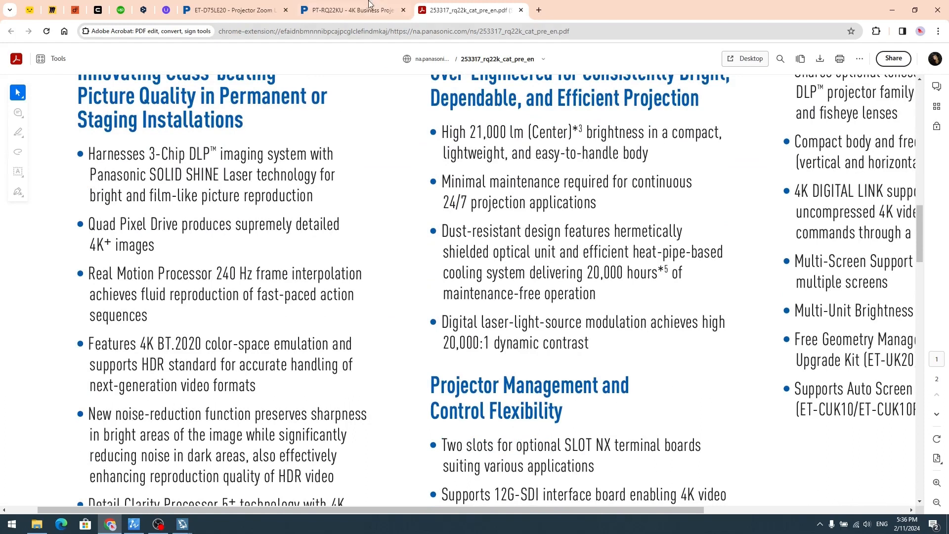
{"action": "left_click", "coordinate": [368, 6]}
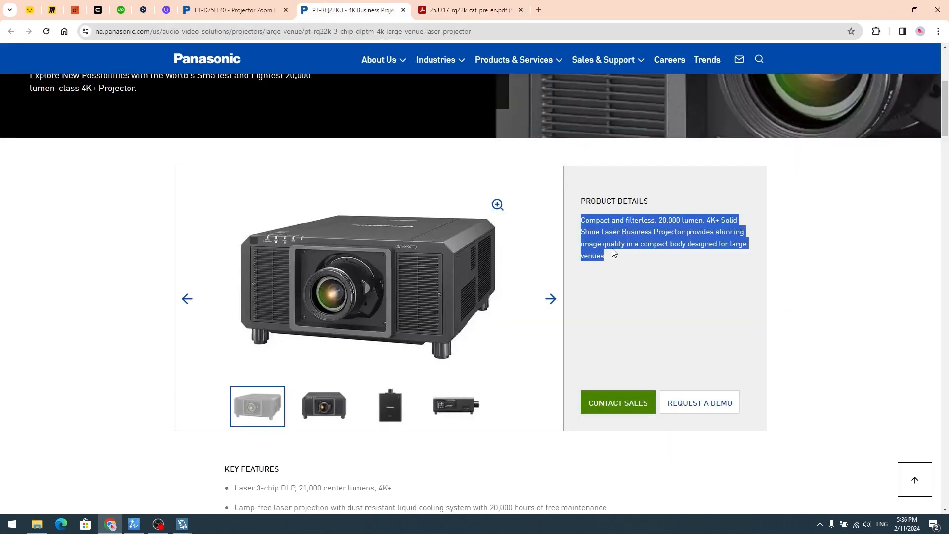
{"action": "left_click", "coordinate": [220, 510]}
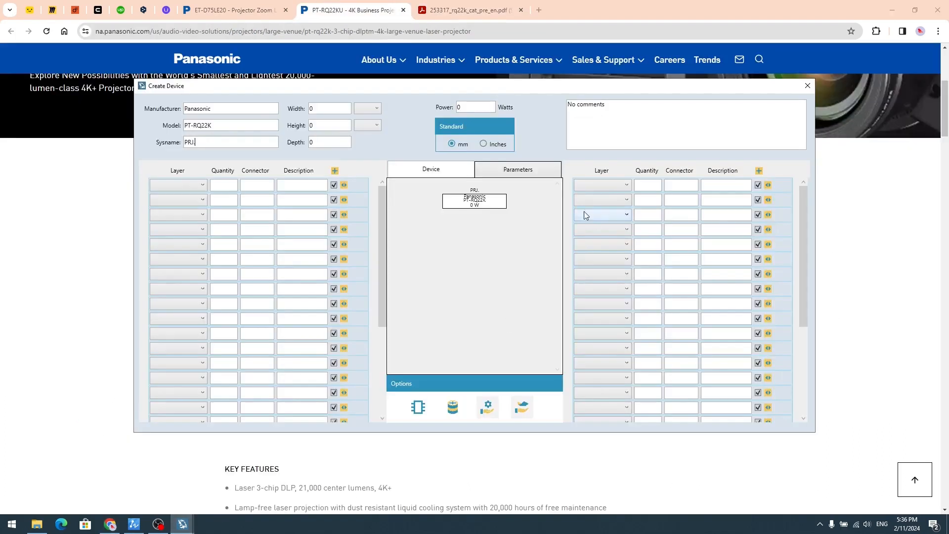
{"action": "triple_click", "coordinate": [613, 104]}
{"action": "type", "text": "Compact and filterless, 20,000 lumen, 4K+ Solid Shine Laser Business Projector provides stunning image quality in a compact body designed for large venues"}
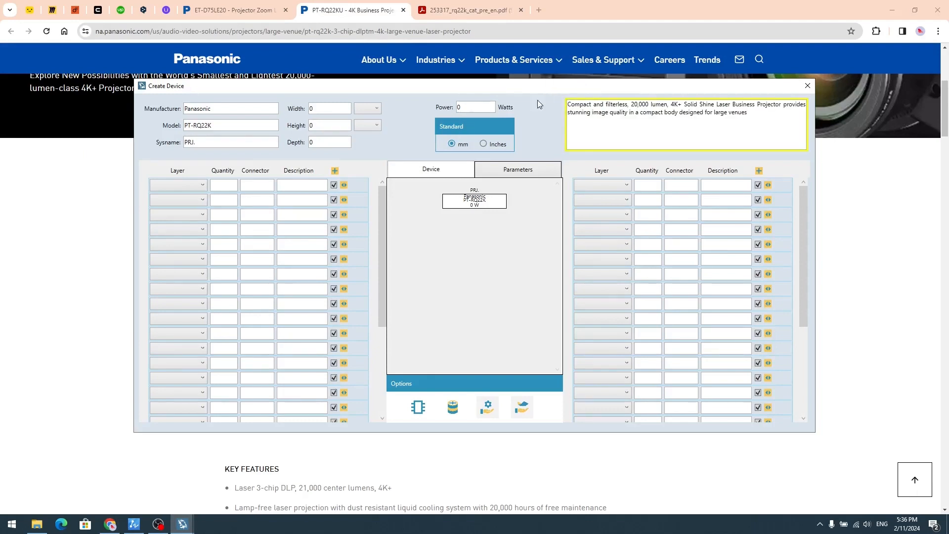
{"action": "mouse_move", "coordinate": [748, 112]}
{"action": "left_mouse_down"}
{"action": "mouse_move", "coordinate": [710, 105]}
{"action": "mouse_move", "coordinate": [760, 104]}
{"action": "left_mouse_up"}
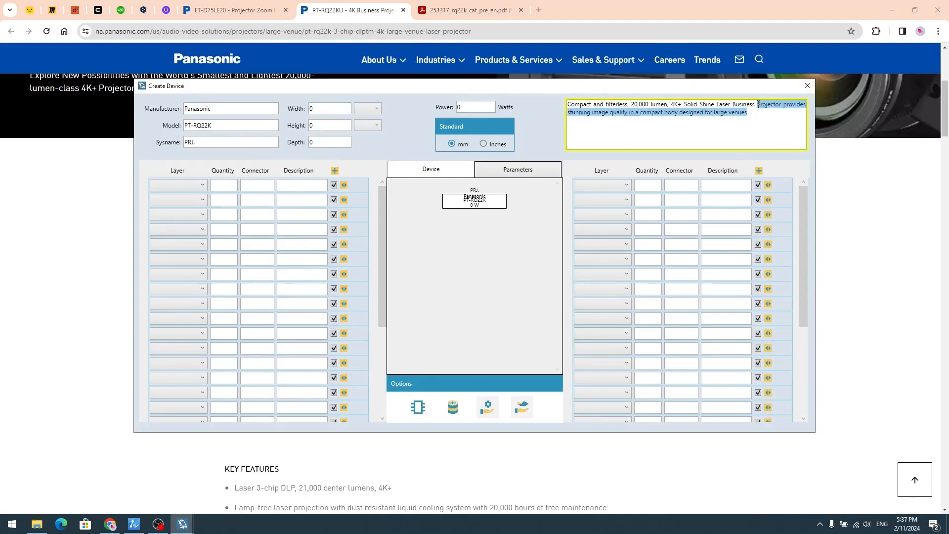
{"action": "key", "text": "BackSpace"}
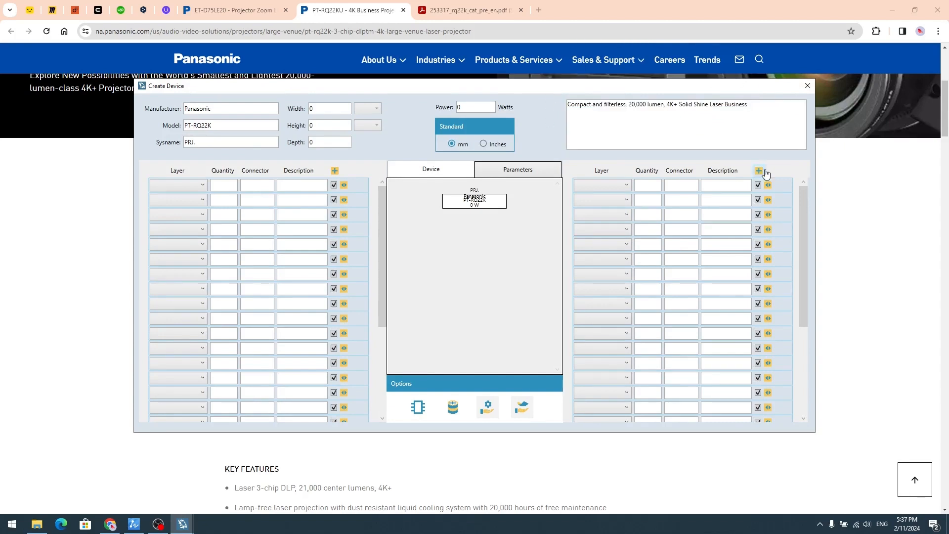
Look up the projector's dimensions excluding protruding parts in the PDF specifications and highlight them.
{"action": "left_click", "coordinate": [252, 10]}
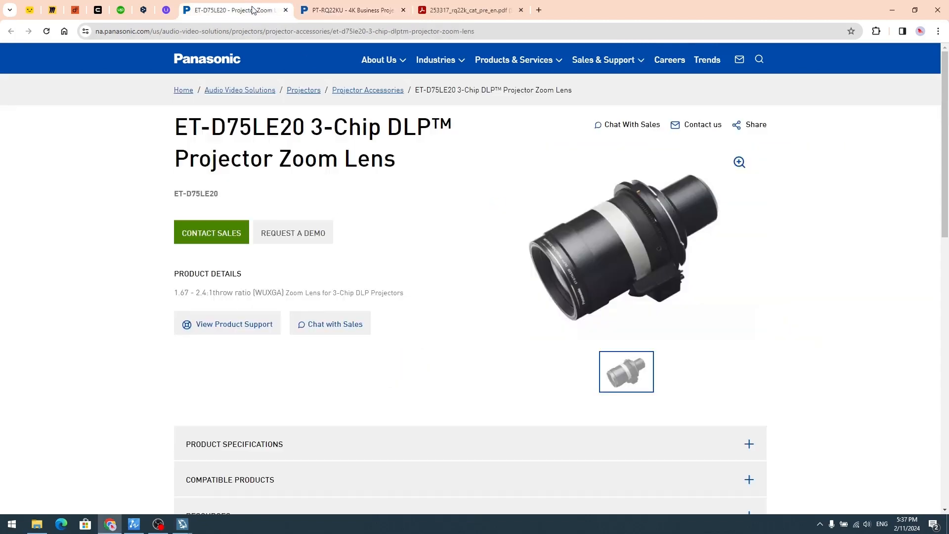
{"action": "left_click", "coordinate": [365, 10]}
{"action": "left_click", "coordinate": [445, 10]}
{"action": "scroll", "coordinate": [548, 151], "scroll_direction": "down", "scroll_amount": 1}
{"action": "scroll", "coordinate": [547, 147], "scroll_direction": "up", "scroll_amount": 4}
{"action": "scroll", "coordinate": [547, 147], "scroll_direction": "down", "scroll_amount": 3}
{"action": "left_click_drag", "start_coordinate": [921, 250], "coordinate": [871, 398]}
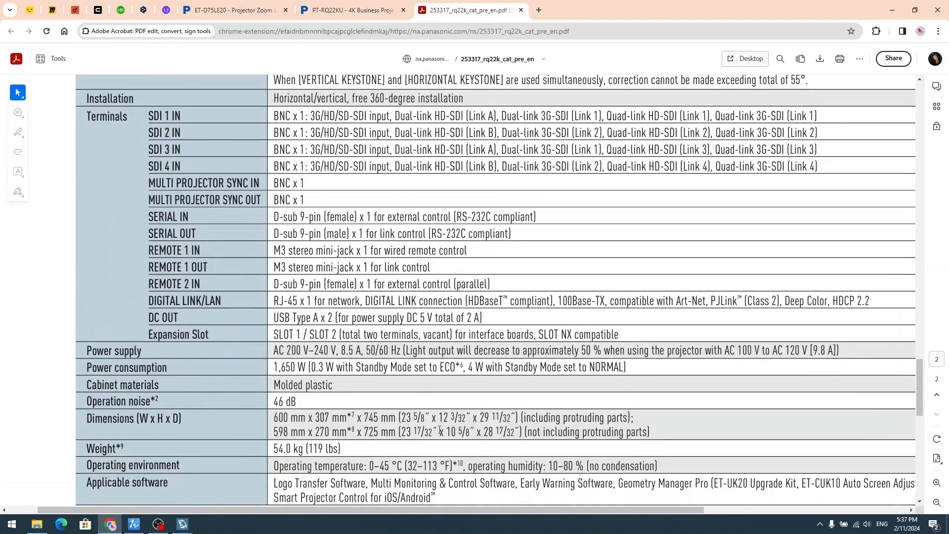
{"action": "left_click_drag", "start_coordinate": [274, 435], "coordinate": [382, 434]}
Set the device's width to 598, height to 270 and depth to 725 in millimetres.
{"action": "mouse_move", "coordinate": [183, 523]}
{"action": "left_click", "coordinate": [230, 477]}
{"action": "left_click_drag", "start_coordinate": [488, 91], "coordinate": [509, 53]}
{"action": "double_click", "coordinate": [335, 68]}
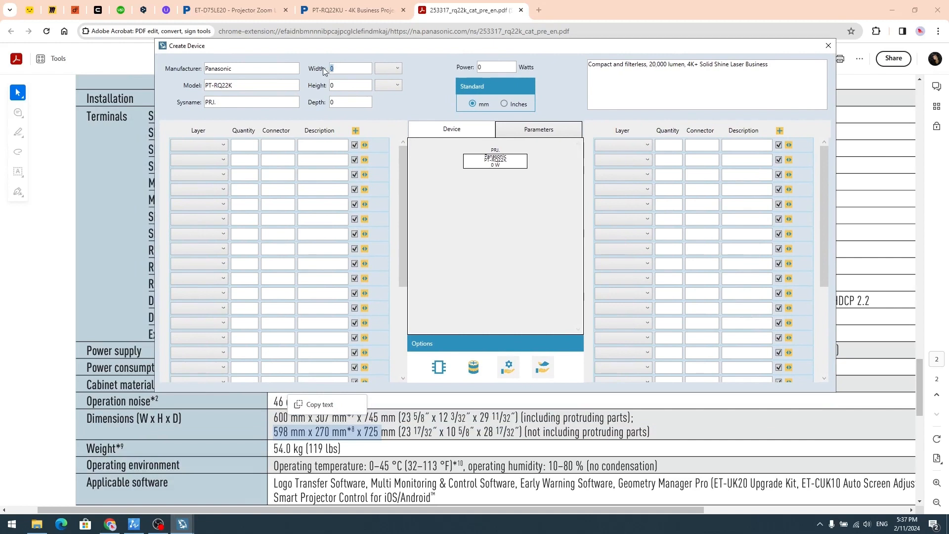
{"action": "type", "text": "598"}
{"action": "key", "text": "Tab"}
{"action": "type", "text": "270"}
{"action": "key", "text": "Tab"}
Copy the power consumption from the PDF specifications and set the device's power to 1650 watts.
{"action": "left_click_drag", "start_coordinate": [428, 48], "coordinate": [646, 60]}
{"action": "left_click", "coordinate": [291, 181]}
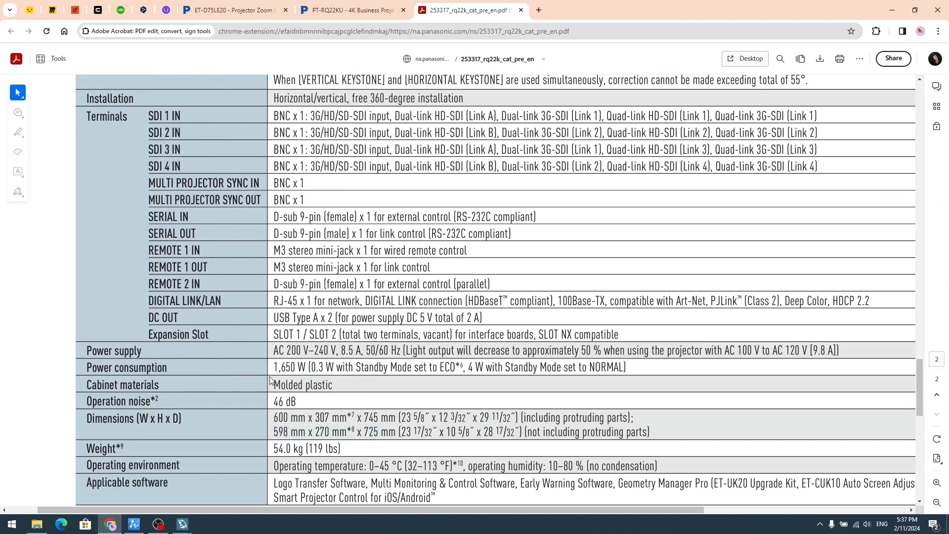
{"action": "left_click_drag", "start_coordinate": [274, 372], "coordinate": [296, 372]}
{"action": "key", "text": "ctrl+c"}
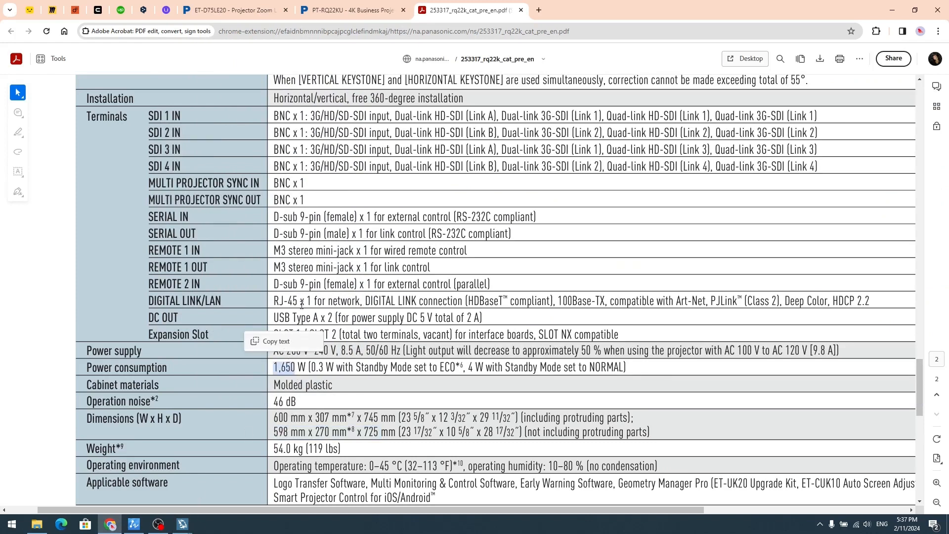
{"action": "left_click", "coordinate": [288, 341]}
{"action": "left_click", "coordinate": [183, 524]}
{"action": "left_click", "coordinate": [271, 467]}
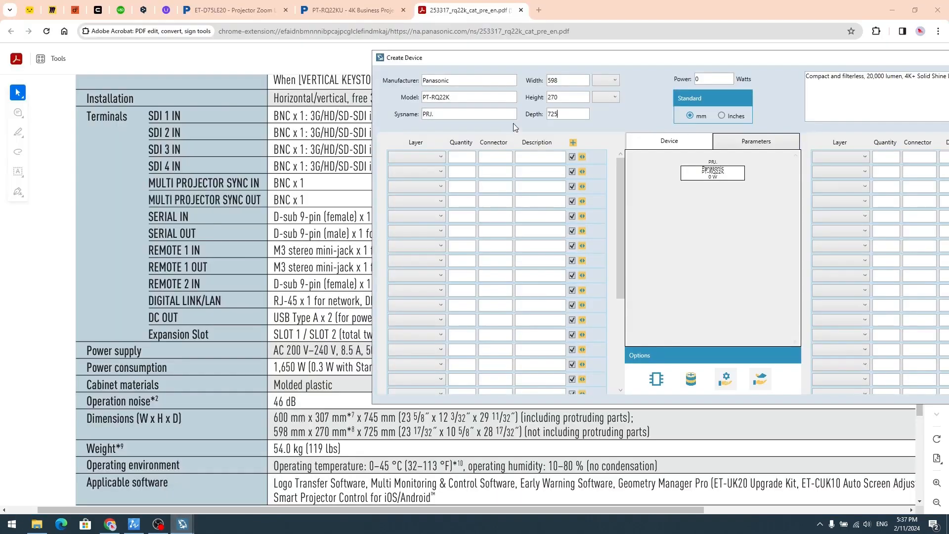
{"action": "key", "text": "ctrl+v"}
{"action": "left_click", "coordinate": [701, 79]}
{"action": "key", "text": "BackSpace"}
Highlight the Terminals section in the PDF specifications and place the Create Device form beside the terminal names.
{"action": "left_click_drag", "start_coordinate": [681, 56], "coordinate": [614, 53]}
{"action": "left_click", "coordinate": [177, 197]}
{"action": "left_click_drag", "start_coordinate": [149, 116], "coordinate": [291, 334]}
{"action": "scroll", "coordinate": [290, 334], "scroll_direction": "up", "scroll_amount": 2}
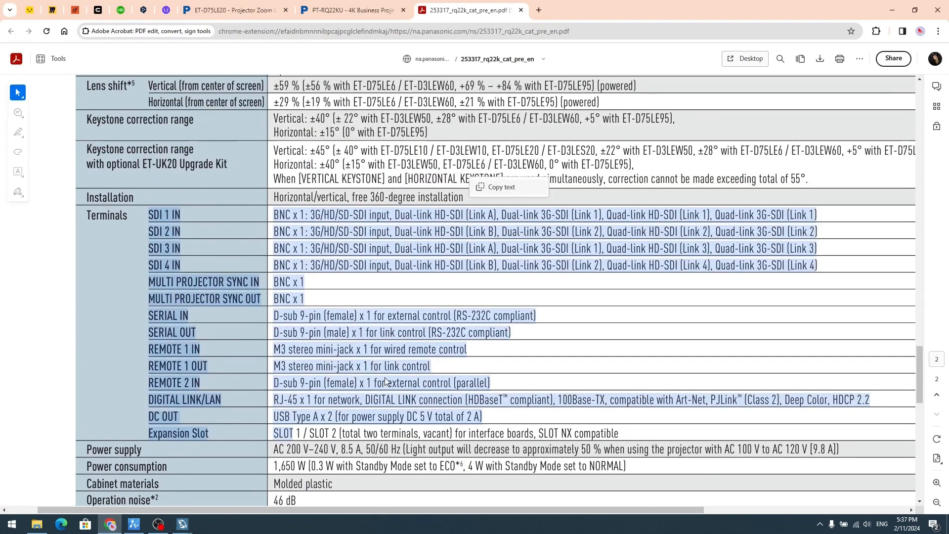
{"action": "mouse_move", "coordinate": [183, 523]}
{"action": "left_click", "coordinate": [269, 480]}
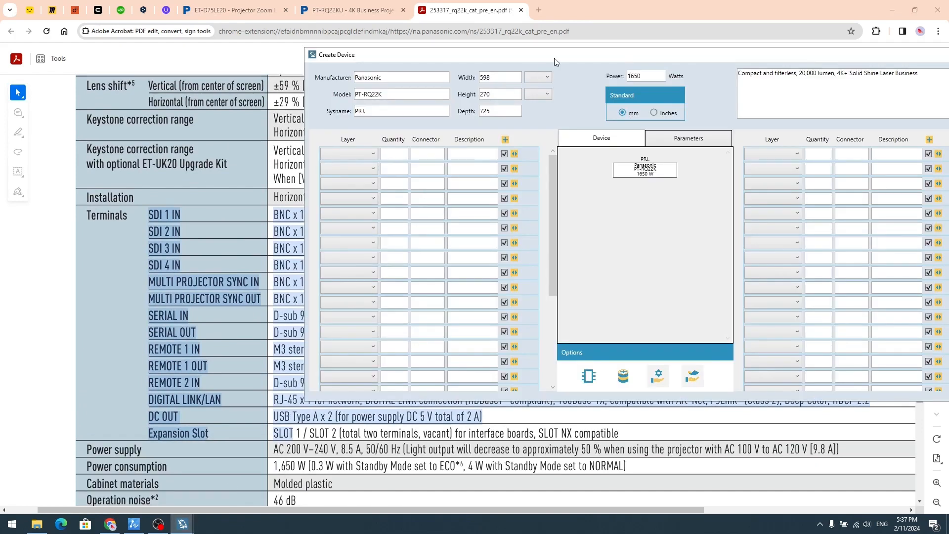
{"action": "left_click_drag", "start_coordinate": [558, 25], "coordinate": [515, 77]}
Define the first input row with layer SDI, quantity 4, connector BNC and description "SDI in".
{"action": "left_click", "coordinate": [307, 178]}
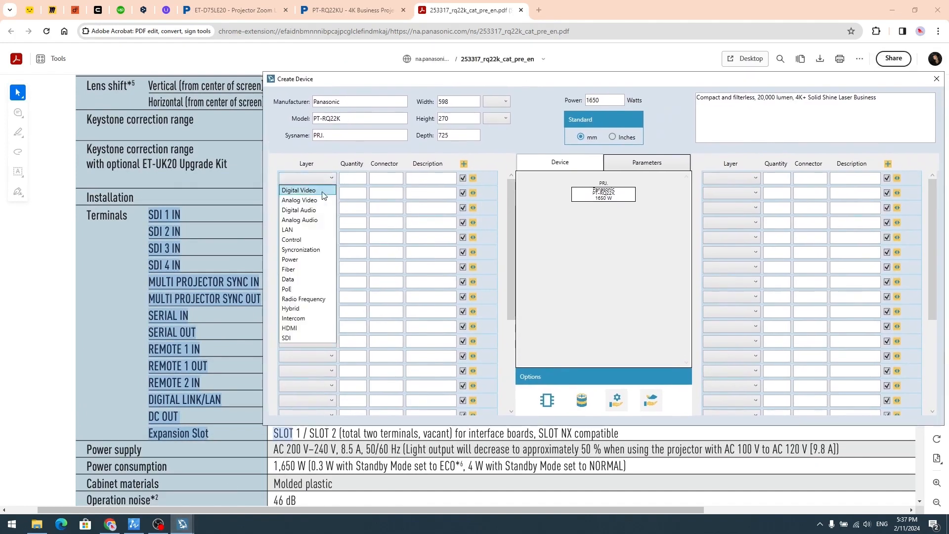
{"action": "left_click", "coordinate": [304, 332]}
{"action": "type", "text": "4"}
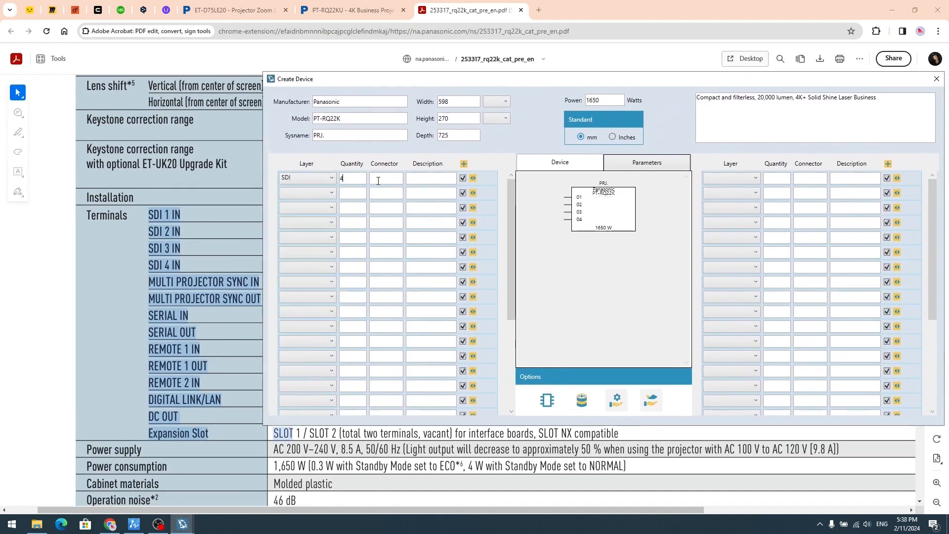
{"action": "type", "text": "BNC"}
{"action": "left_click", "coordinate": [413, 177]}
{"action": "type", "text": "SDI"}
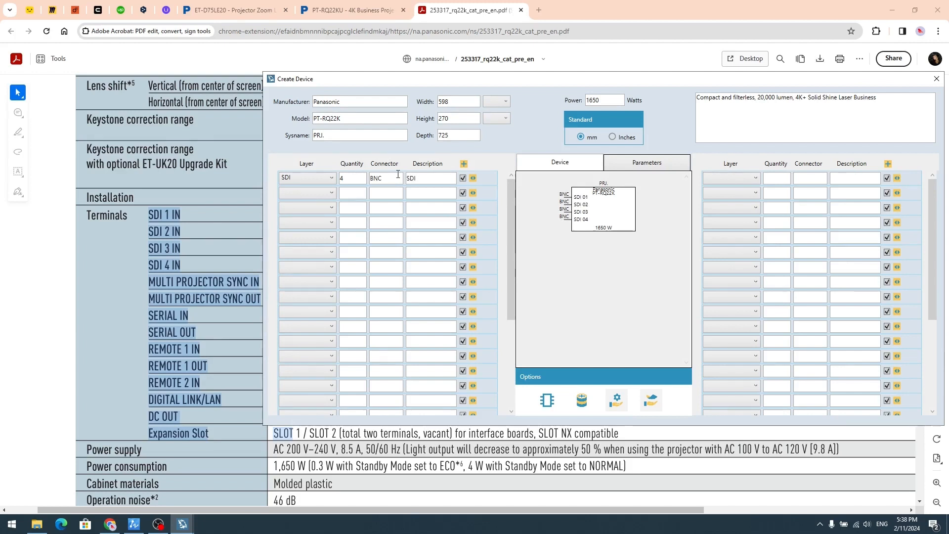
{"action": "type", "text": " in"}
Define the second input row with layer Syncronization, quantity 1, connector BNC and description "SYNC in".
{"action": "left_click", "coordinate": [332, 194]}
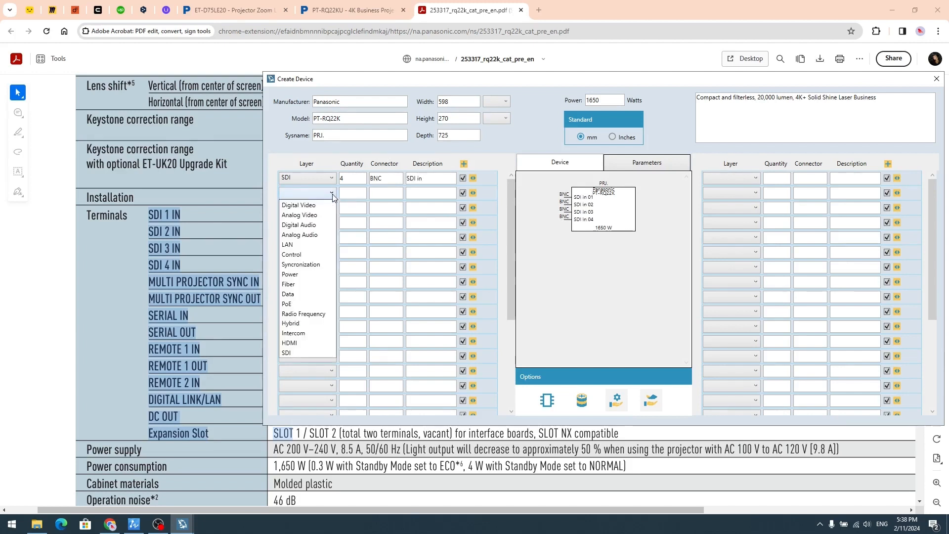
{"action": "left_click", "coordinate": [301, 264]}
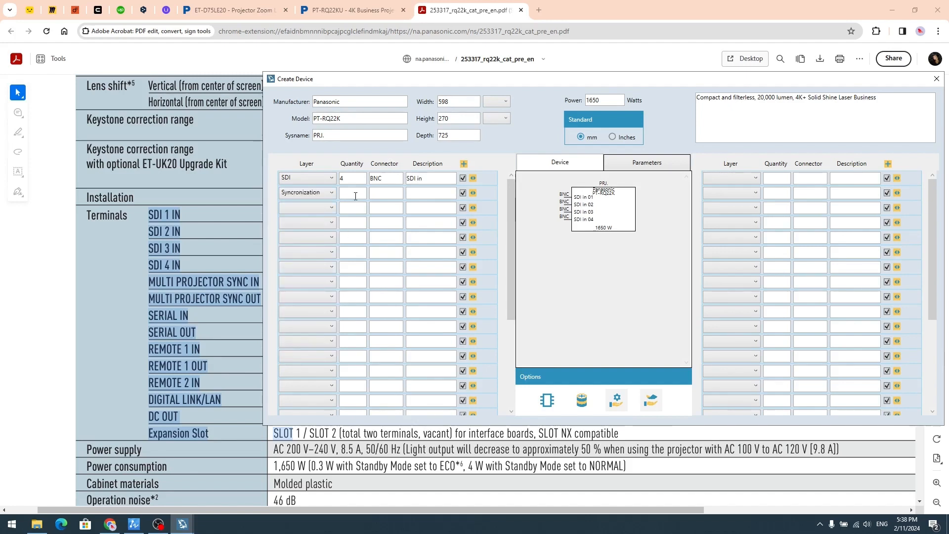
{"action": "type", "text": "1"}
{"action": "type", "text": "BNC"}
{"action": "left_click", "coordinate": [422, 197]}
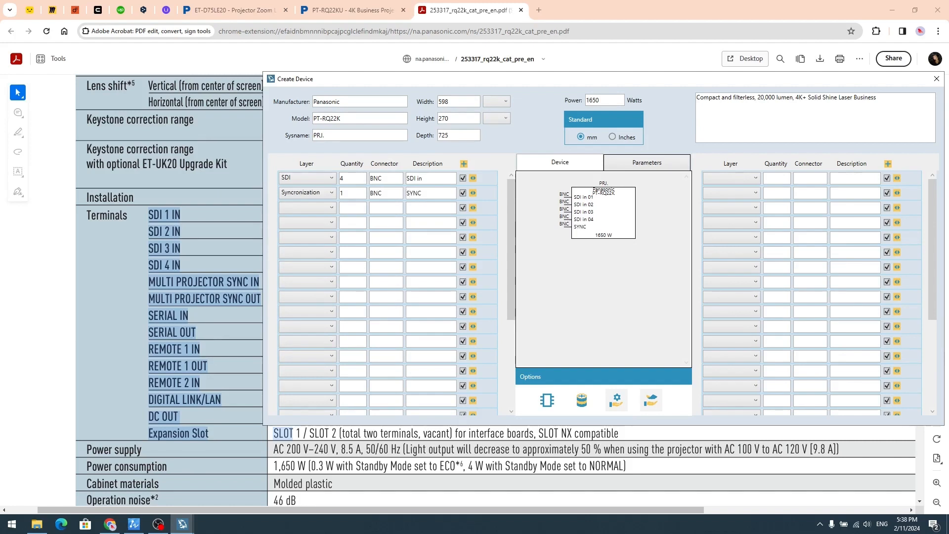
{"action": "type", "text": "SYNC in"}
Define the third input row with layer Control, quantity 1, connector 9pin and description "Serial in".
{"action": "left_click", "coordinate": [331, 208]}
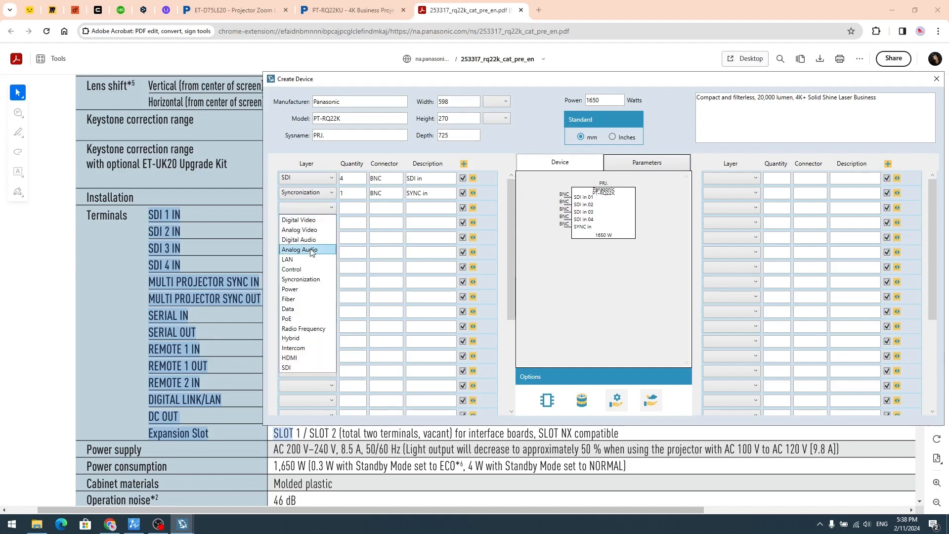
{"action": "left_click", "coordinate": [292, 269]}
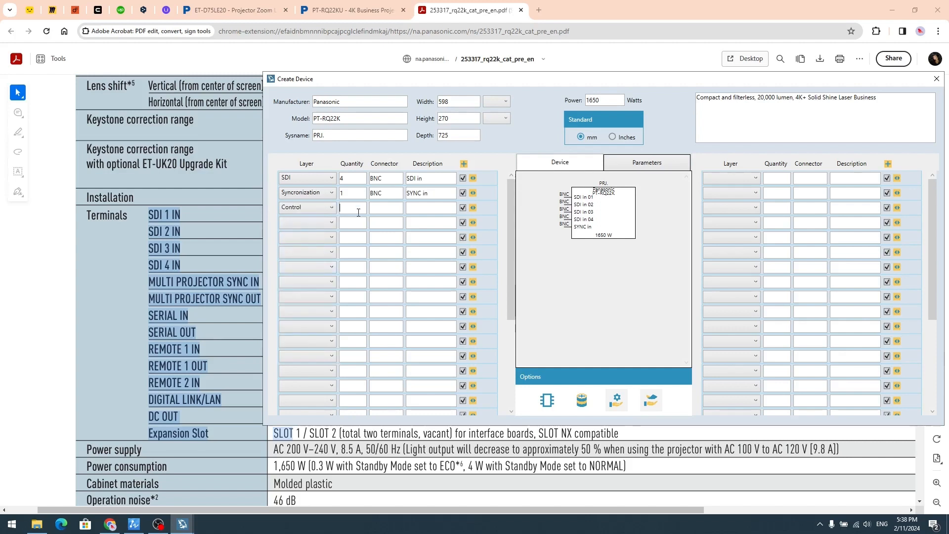
{"action": "type", "text": "19pin"}
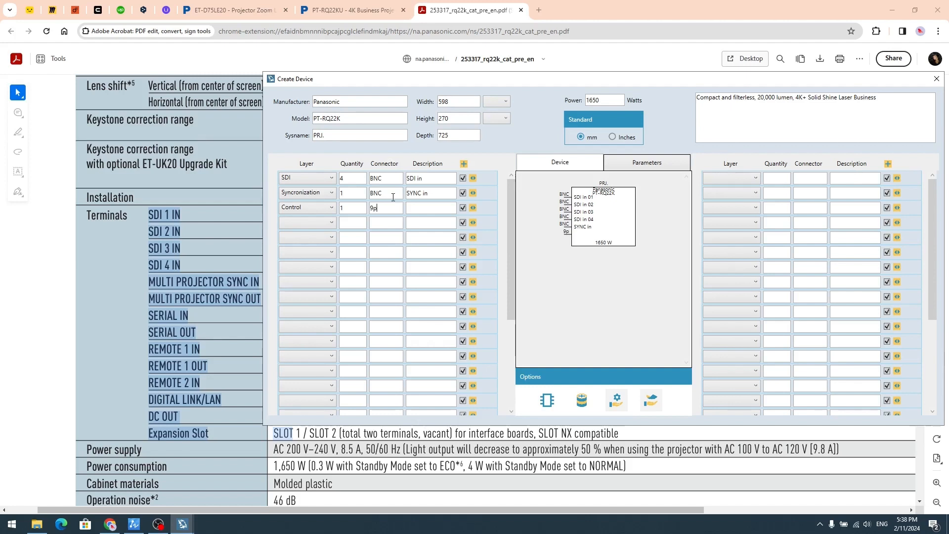
{"action": "left_click", "coordinate": [419, 206]}
Define the fourth input row with layer Control, quantity 1, connector mjack and description "Remote 1 in".
{"action": "left_click", "coordinate": [313, 224]}
{"action": "left_click", "coordinate": [316, 275]}
{"action": "type", "text": "1"}
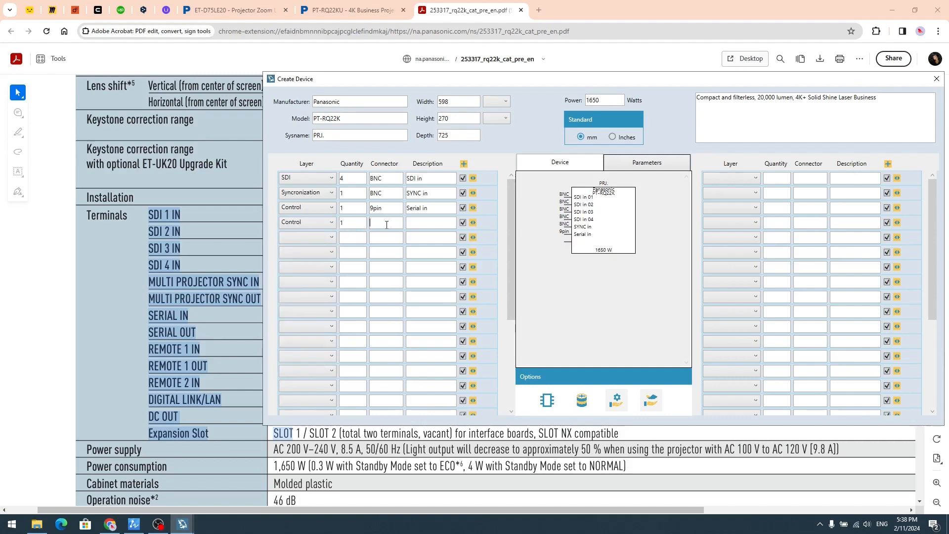
{"action": "left_click", "coordinate": [386, 224]}
{"action": "type", "text": "mjac"}
{"action": "type", "text": "k"}
{"action": "type", "text": "Remote 1 in"}
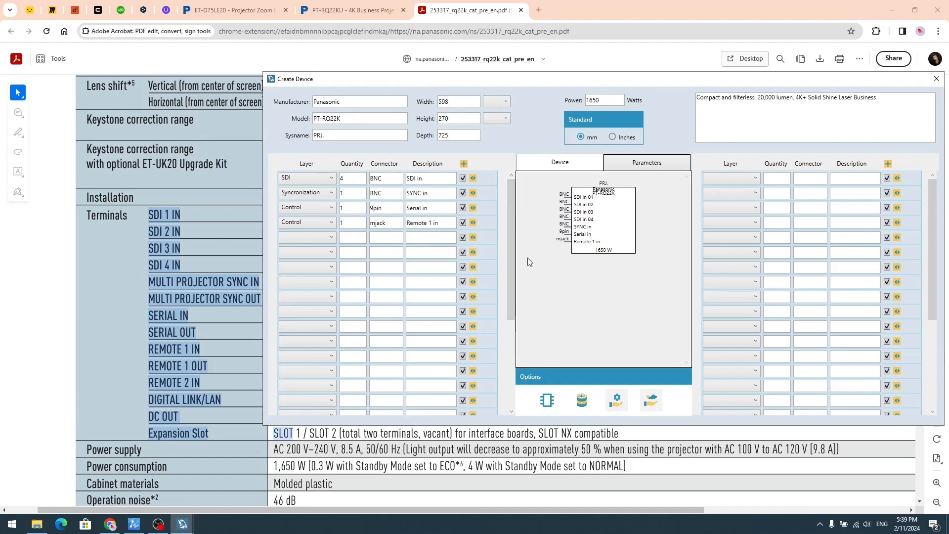
Define the first output row with layer Syncronization, quantity 1, connector BNC and description "SYNC out".
{"action": "left_click_drag", "start_coordinate": [665, 78], "coordinate": [561, 91]}
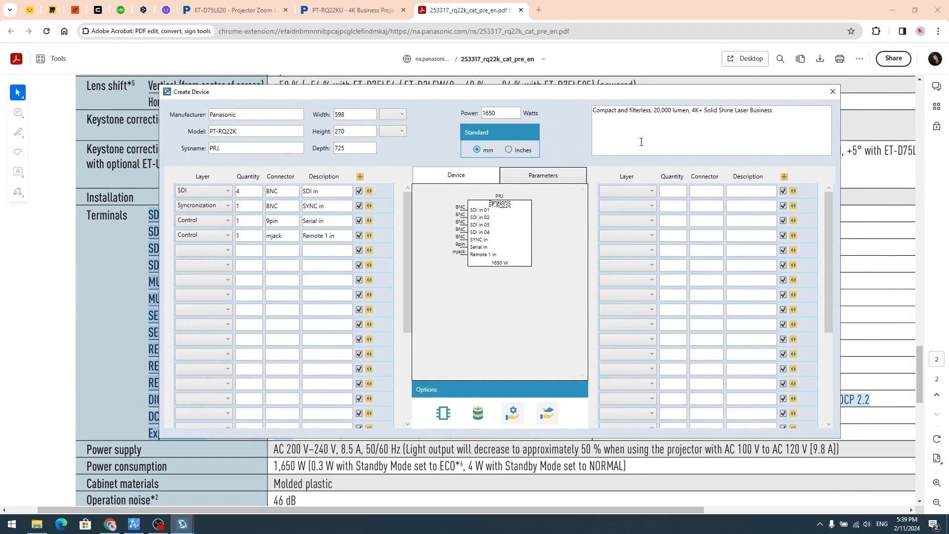
{"action": "left_click", "coordinate": [645, 191]}
{"action": "left_click", "coordinate": [624, 265]}
{"action": "left_click", "coordinate": [706, 192]}
{"action": "type", "text": "BN"}
{"action": "type", "text": "SYNC"}
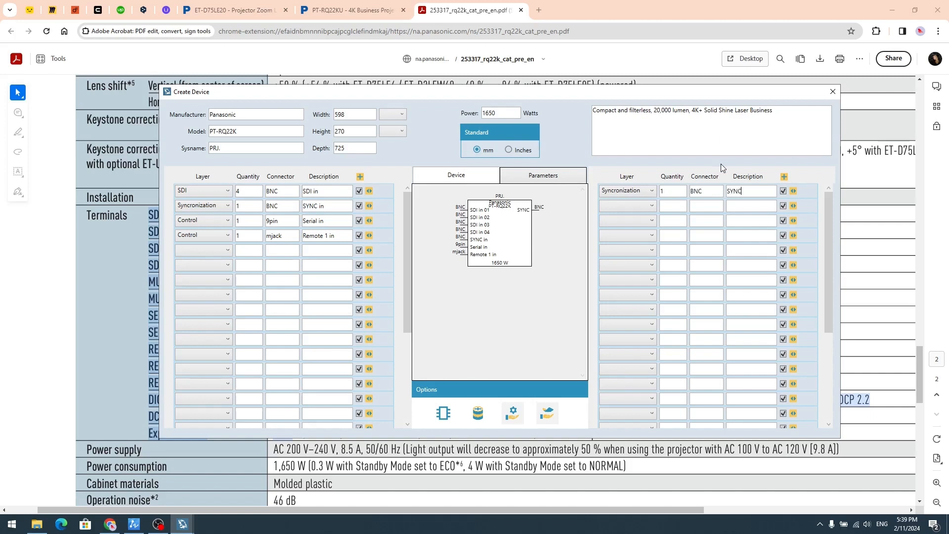
{"action": "type", "text": " out"}
Define the second output row with layer Control, quantity 1, connector 9pin and description "Serial out".
{"action": "left_click", "coordinate": [636, 213]}
{"action": "left_click", "coordinate": [630, 270]}
{"action": "type", "text": "1"}
{"action": "left_click", "coordinate": [718, 208]}
{"action": "type", "text": "9"}
{"action": "left_click", "coordinate": [745, 204]}
{"action": "type", "text": "Serial o"}
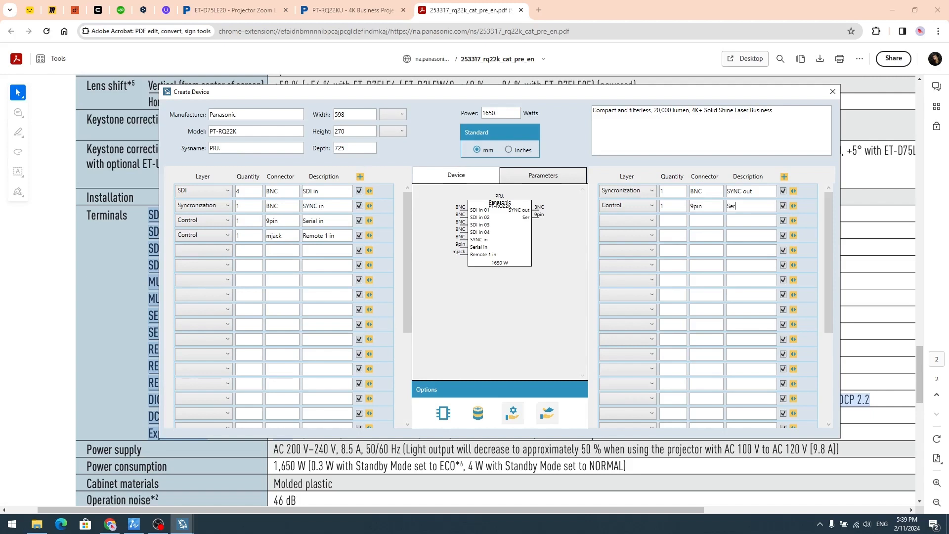
{"action": "type", "text": "ut"}
Define the third output row as Control, quantity 1, connector mjack, description "Reomote 1 out", and add the device to the database.
{"action": "left_click", "coordinate": [640, 221]}
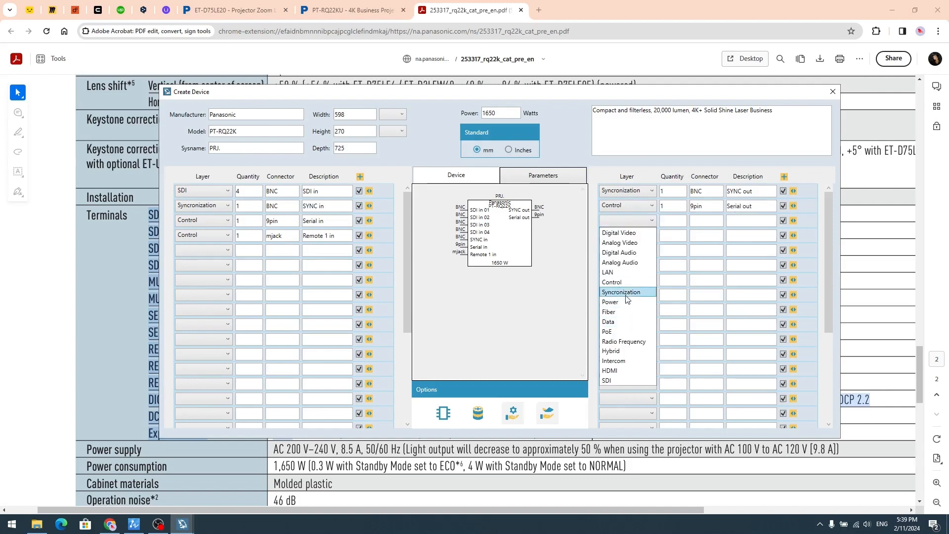
{"action": "left_click", "coordinate": [618, 282]}
{"action": "left_click", "coordinate": [669, 222]}
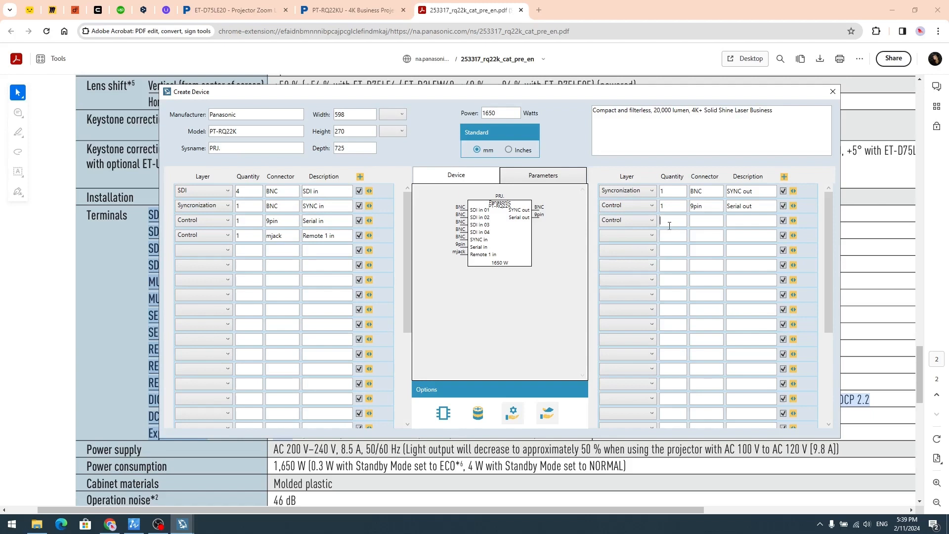
{"action": "left_click", "coordinate": [698, 224]}
{"action": "type", "text": "m"}
{"action": "type", "text": "jack"}
{"action": "type", "text": "Reotr"}
{"action": "key", "text": "BackSpace"}
{"action": "key", "text": "BackSpace"}
{"action": "type", "text": "1 out"}
{"action": "left_click", "coordinate": [478, 413]}
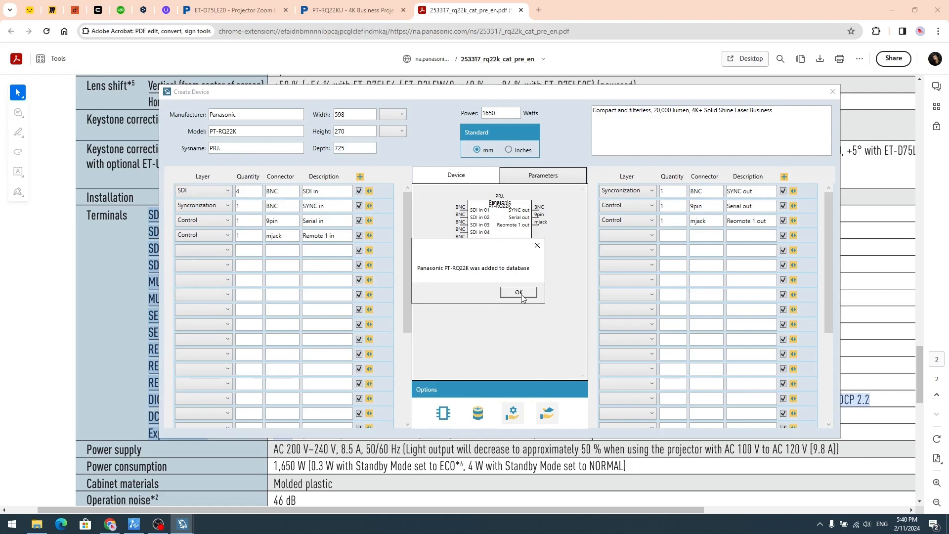
{"action": "left_click", "coordinate": [521, 295]}
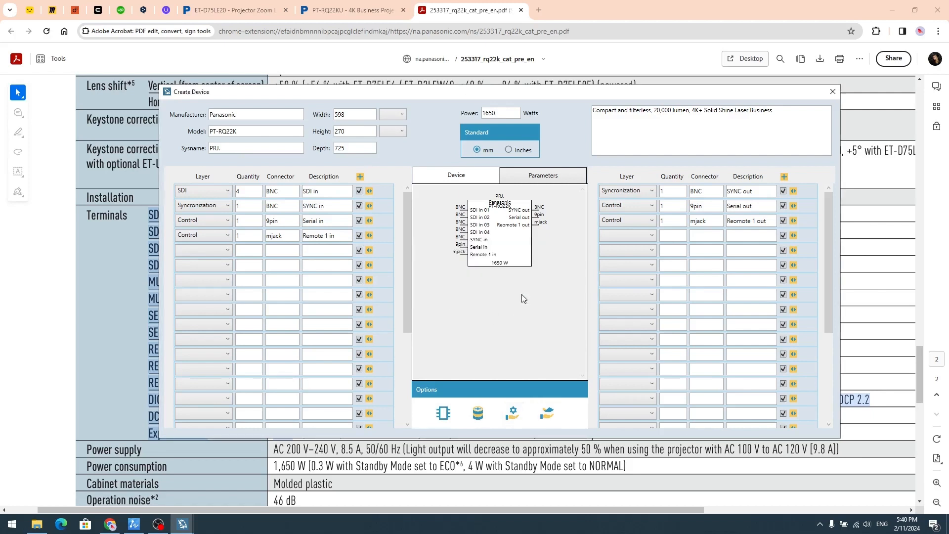
Add hardware option ET-MDNHM10, described as "HDMI input signal board", with HDMI inputs "HDMI 1/3" and "HDMI 2/4" and 0 watts.
{"action": "left_click", "coordinate": [515, 416]}
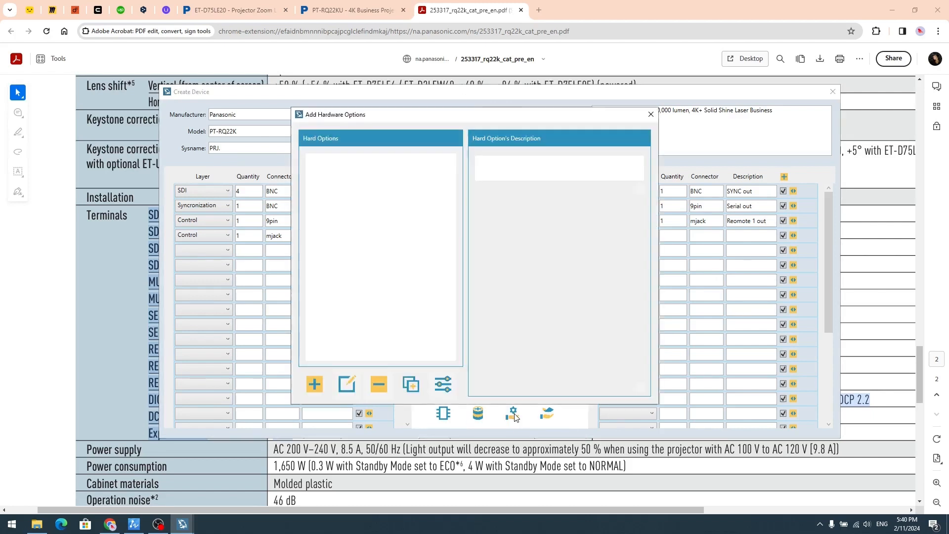
{"action": "left_click", "coordinate": [313, 384]}
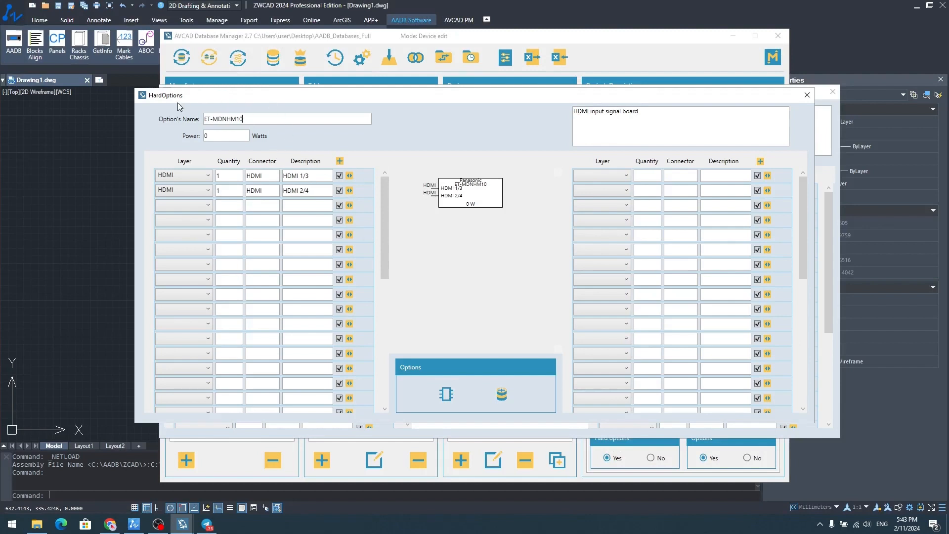
{"action": "left_click", "coordinate": [501, 394]}
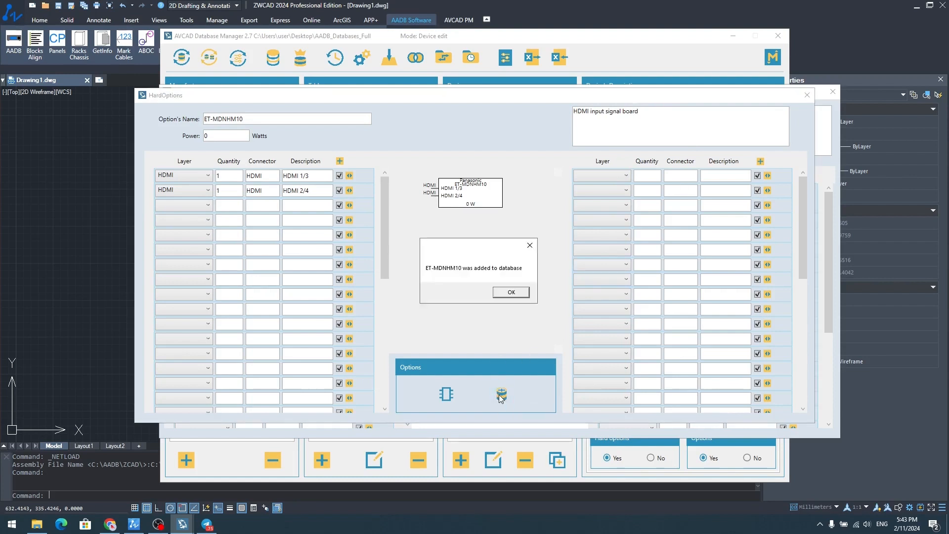
{"action": "left_click", "coordinate": [515, 292]}
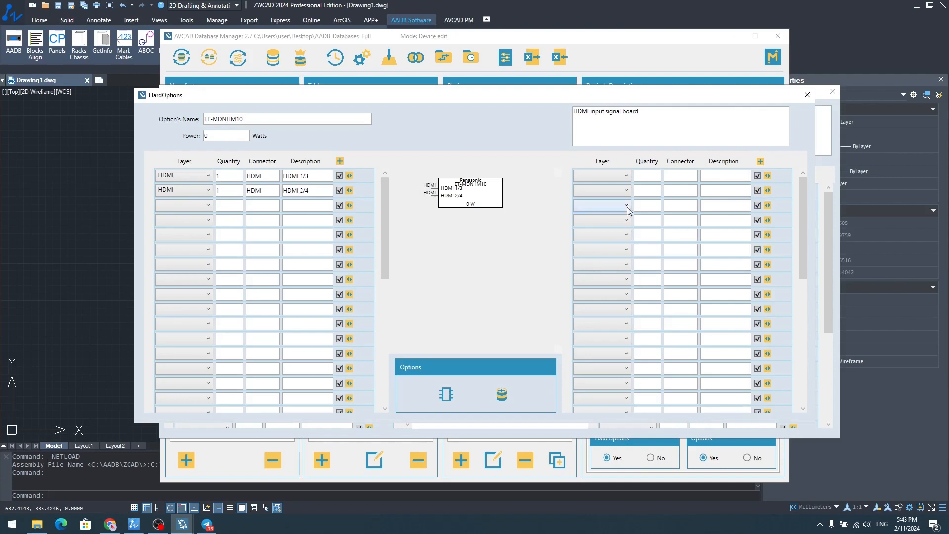
{"action": "left_click", "coordinate": [807, 95]}
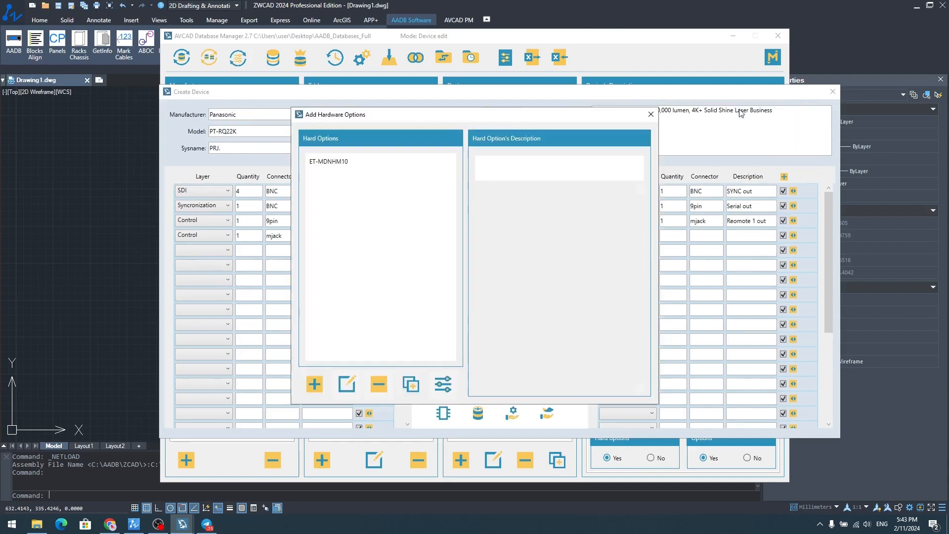
Copy the hardware options ET-MDN12G10, ET-MDNDP10, ET-MDNDV10 and ET-MDNFB10 from the PT-RQ35K device.
{"action": "left_click", "coordinate": [335, 159]}
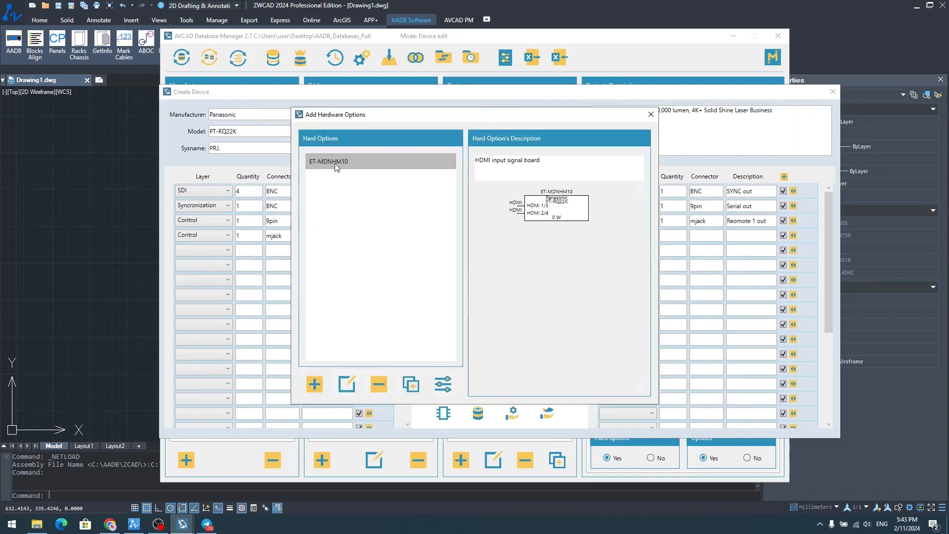
{"action": "left_click", "coordinate": [413, 388]}
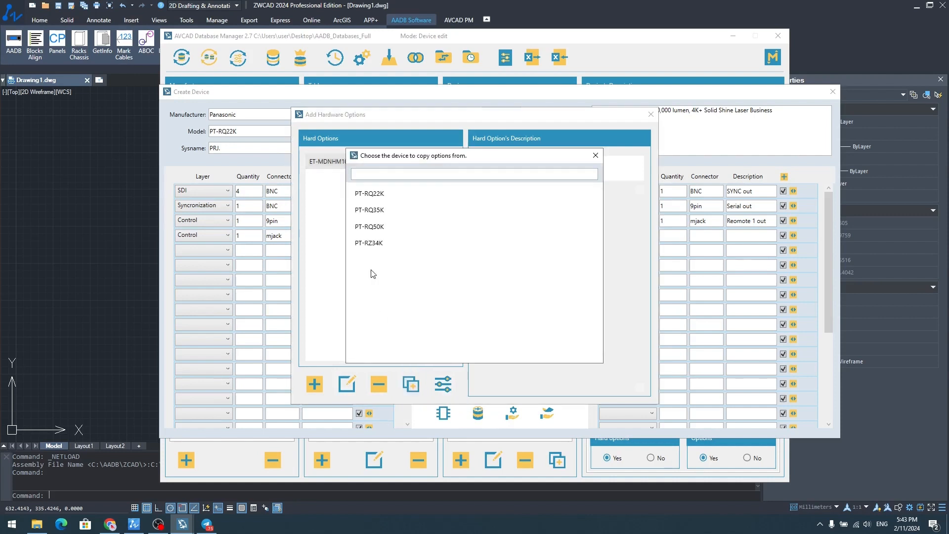
{"action": "left_click", "coordinate": [381, 214]}
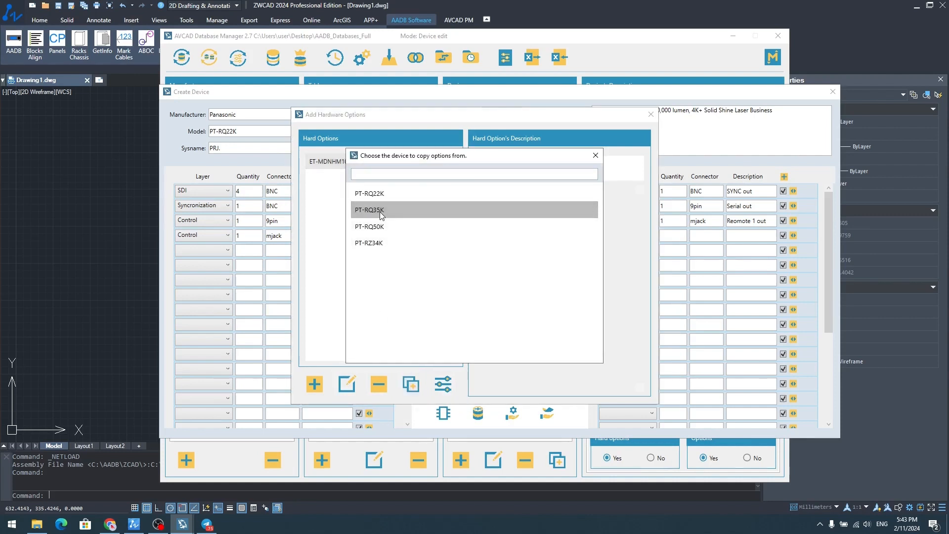
{"action": "right_click", "coordinate": [382, 215]}
{"action": "left_click", "coordinate": [409, 231]}
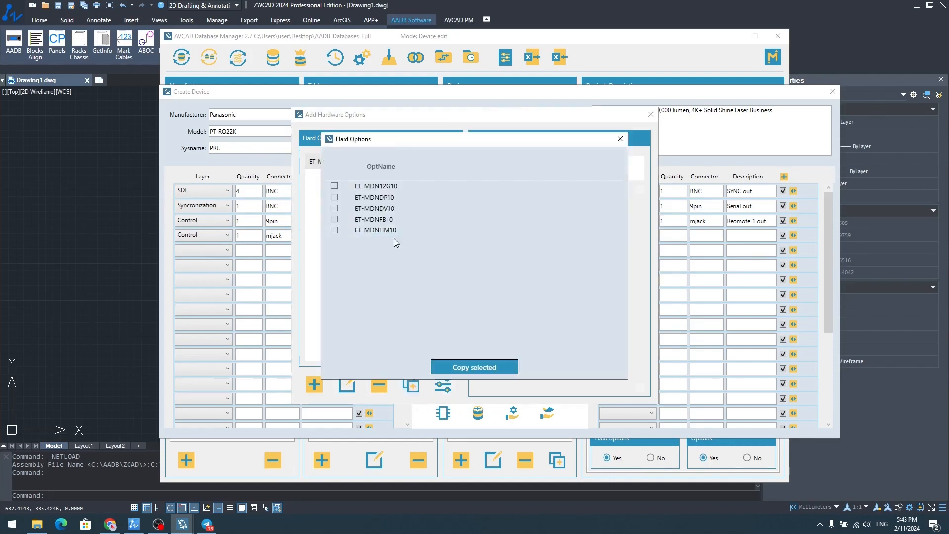
{"action": "left_click", "coordinate": [334, 186]}
{"action": "left_click", "coordinate": [334, 197]}
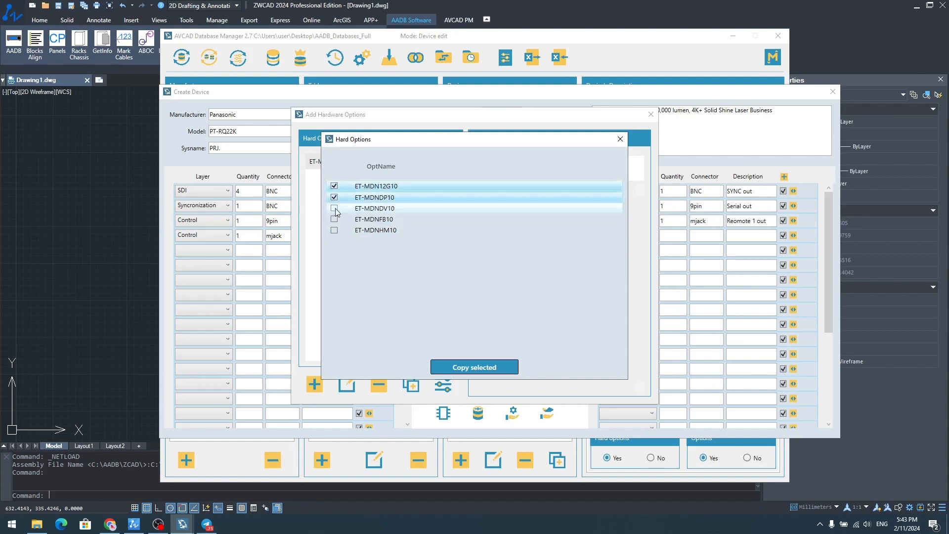
{"action": "left_click", "coordinate": [335, 208]}
{"action": "left_click", "coordinate": [335, 219]}
{"action": "left_click", "coordinate": [472, 366]}
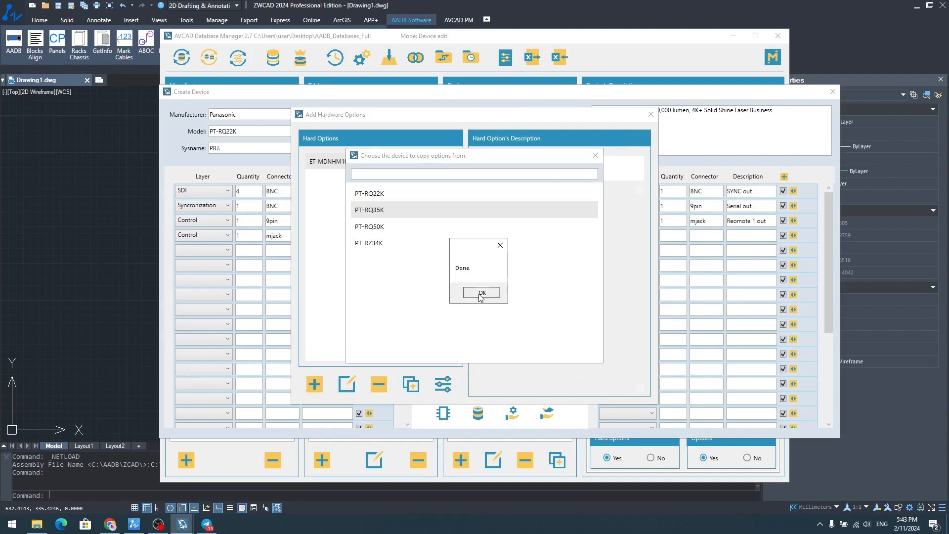
{"action": "left_click", "coordinate": [481, 293]}
{"action": "left_click", "coordinate": [595, 155]}
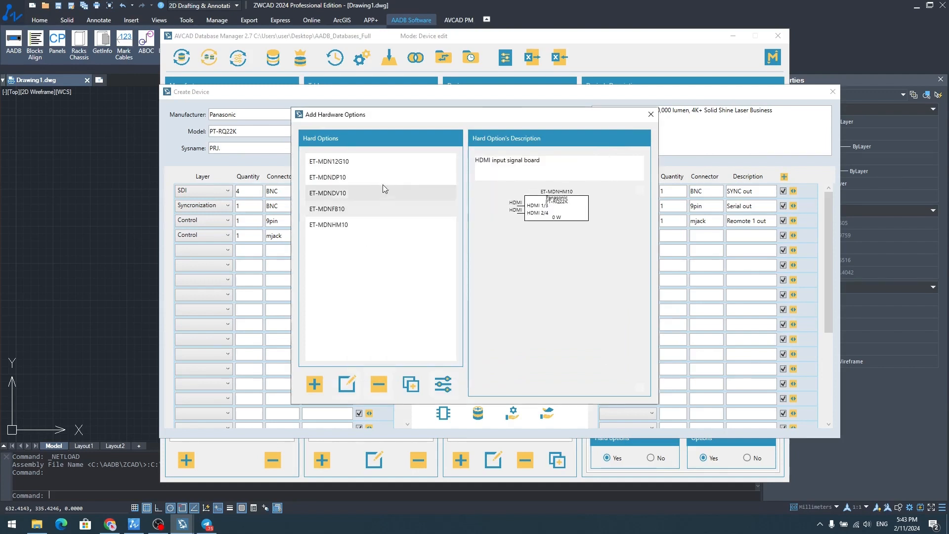
Review the description and connector preview of each hardware option in the list and return to the device form.
{"action": "left_click", "coordinate": [329, 229]}
{"action": "left_click", "coordinate": [330, 216]}
{"action": "left_click", "coordinate": [329, 194]}
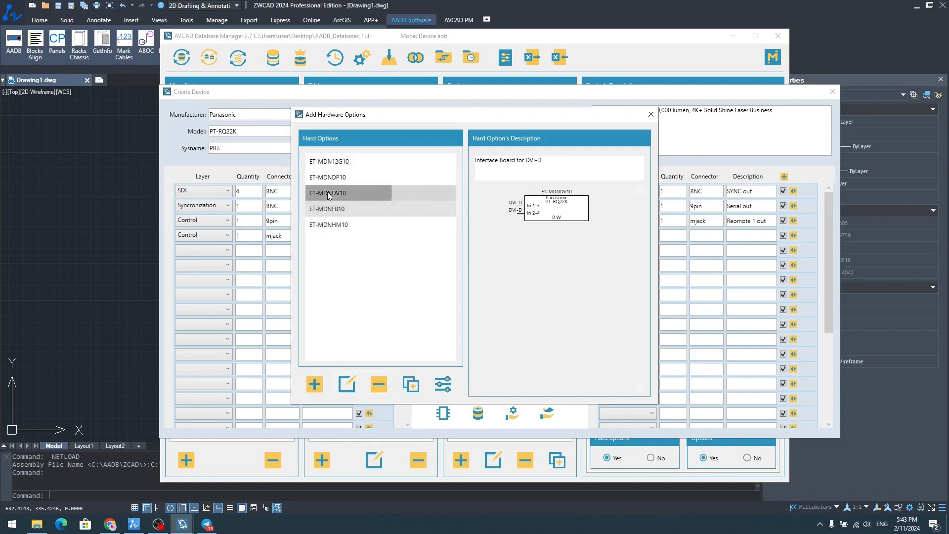
{"action": "left_click", "coordinate": [330, 178]}
{"action": "left_click", "coordinate": [340, 163]}
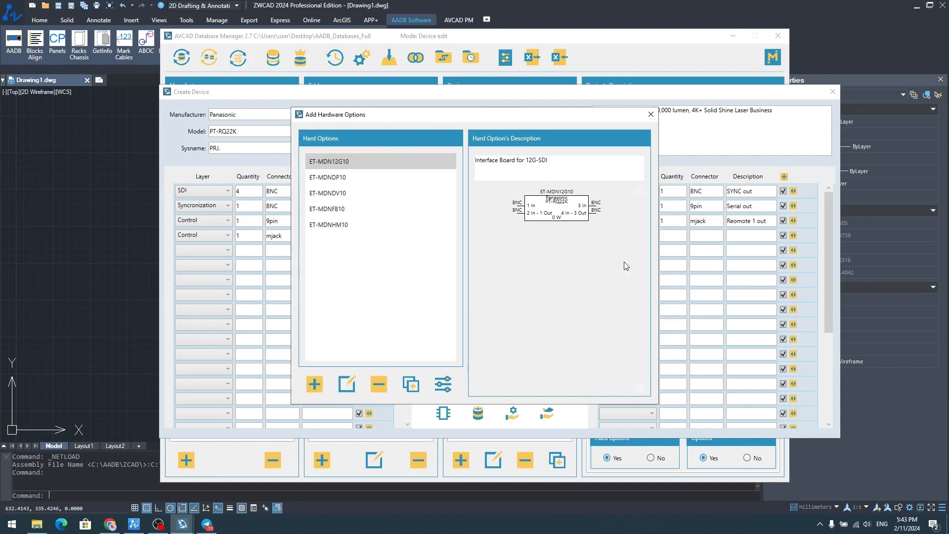
{"action": "left_click", "coordinate": [655, 115]}
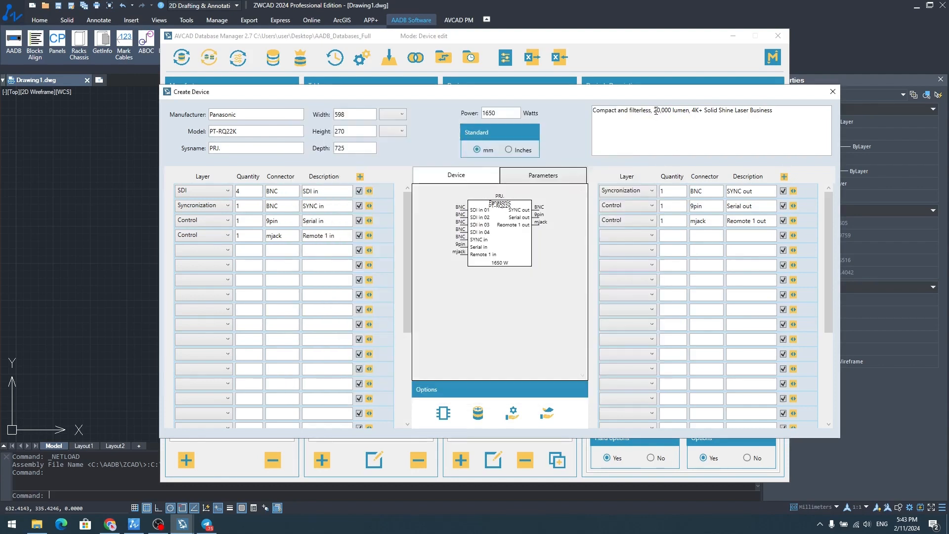
Start a new soft option for the projector and name it ET-D75LE20, copying the model number from Panasonic's lens web page.
{"action": "left_click", "coordinate": [547, 416]}
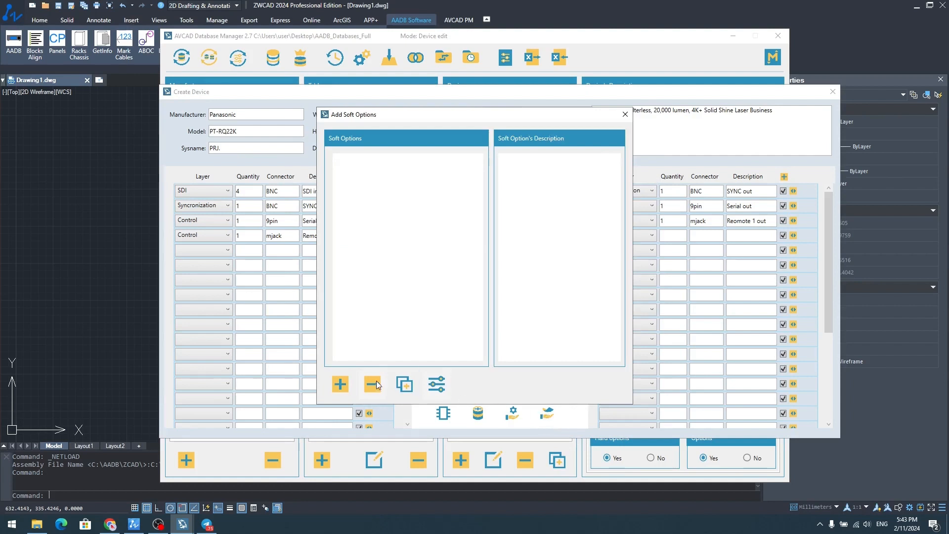
{"action": "left_click", "coordinate": [340, 384]}
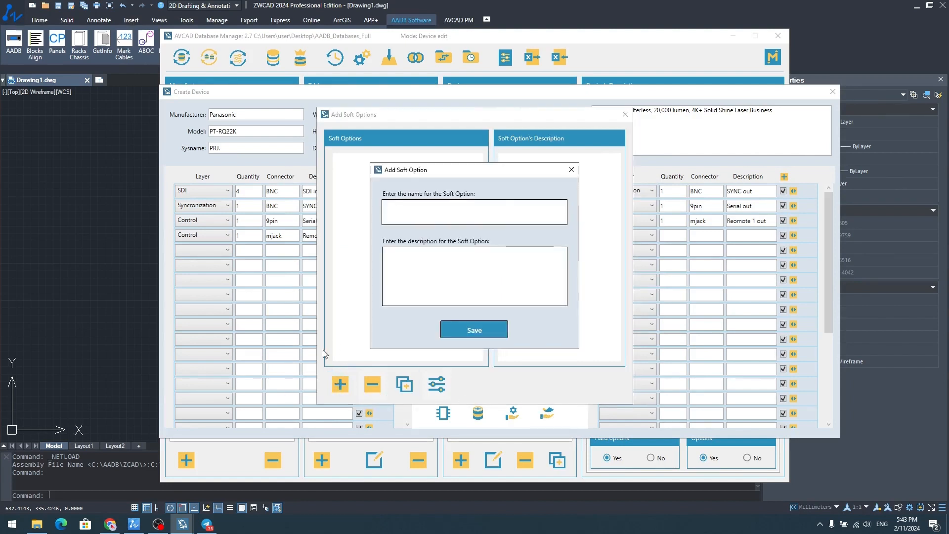
{"action": "left_click", "coordinate": [109, 524]}
{"action": "left_click", "coordinate": [336, 10]}
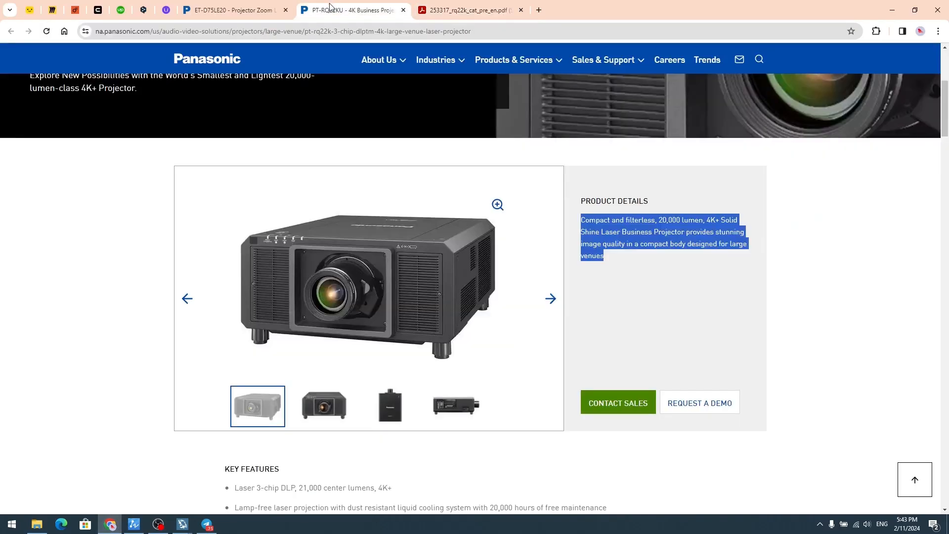
{"action": "left_click", "coordinate": [232, 10]}
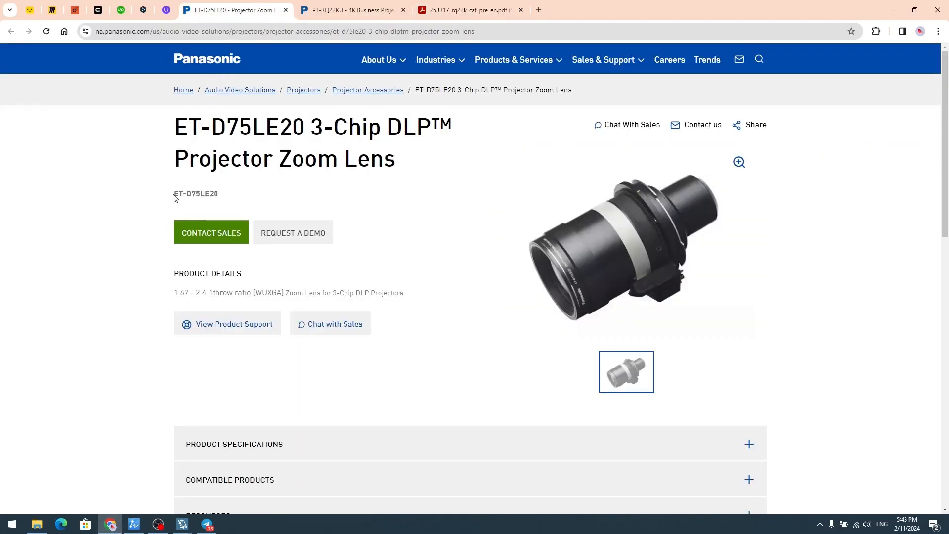
{"action": "left_click_drag", "start_coordinate": [176, 193], "coordinate": [226, 185]}
{"action": "left_click", "coordinate": [888, 7]}
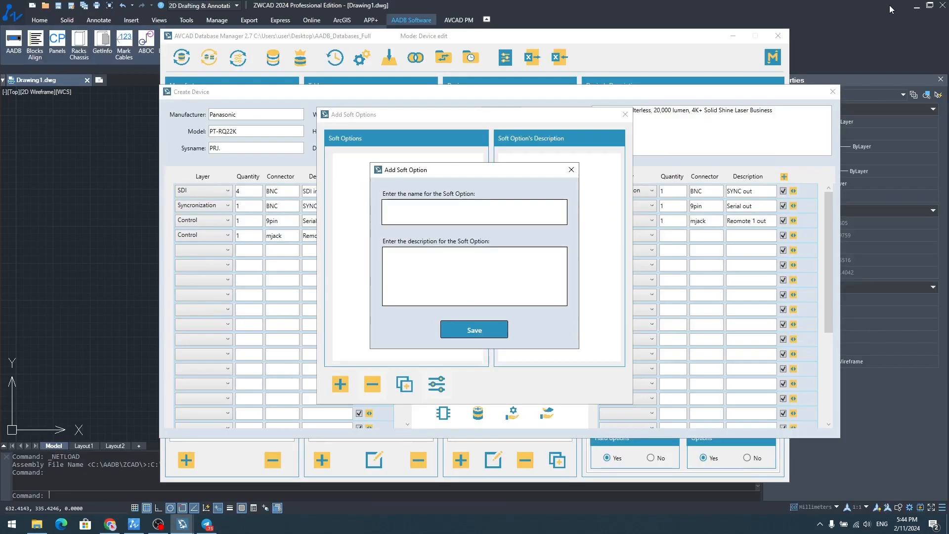
{"action": "left_click", "coordinate": [467, 208]}
{"action": "key", "text": "ctrl+v"}
Copy the web page's "1.67 - 2.4:1throw ratio (WUXGA) Zoom Lens for 3-Chip DLP Projectors" as the option's description, save and check it.
{"action": "left_click", "coordinate": [110, 524]}
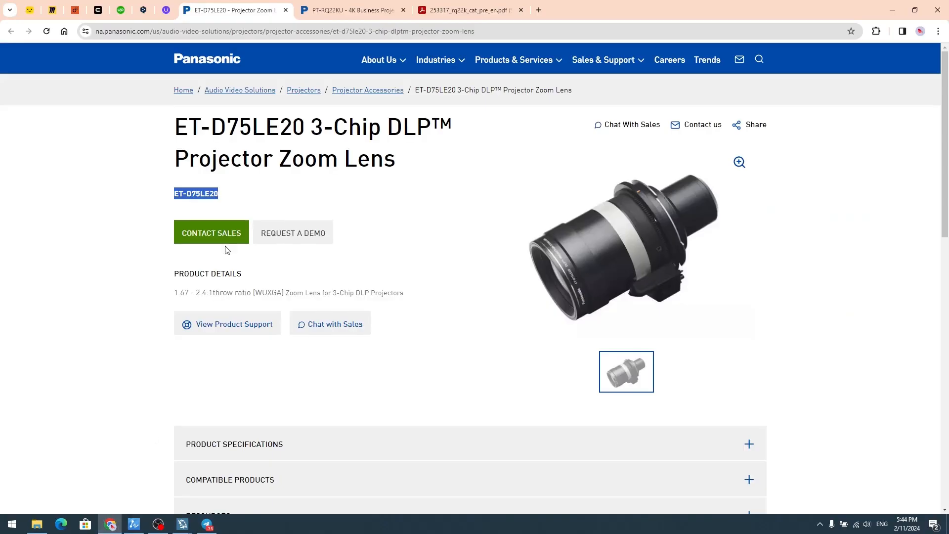
{"action": "left_click", "coordinate": [180, 295]}
{"action": "left_click_drag", "start_coordinate": [176, 292], "coordinate": [408, 299]}
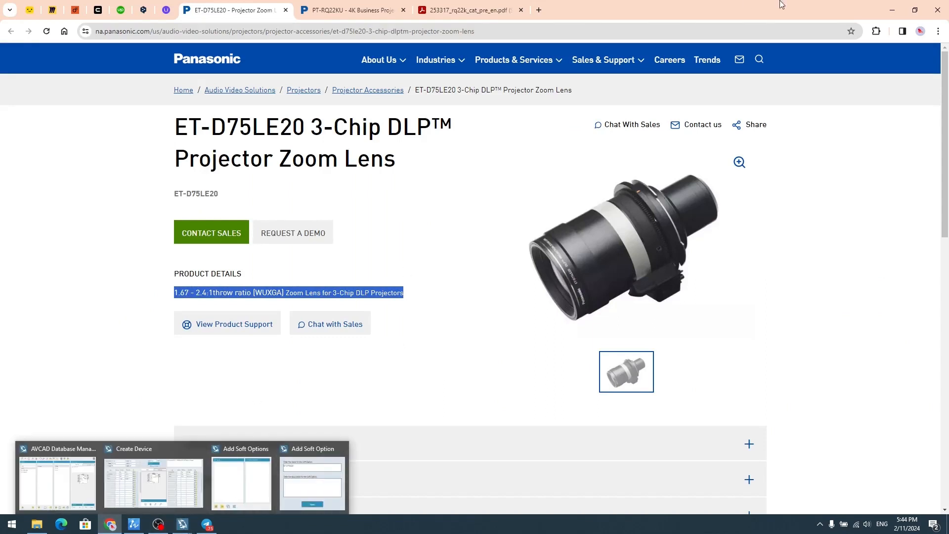
{"action": "left_click", "coordinate": [894, 9]}
{"action": "left_click", "coordinate": [489, 289]}
{"action": "key", "text": "ctrl+v"}
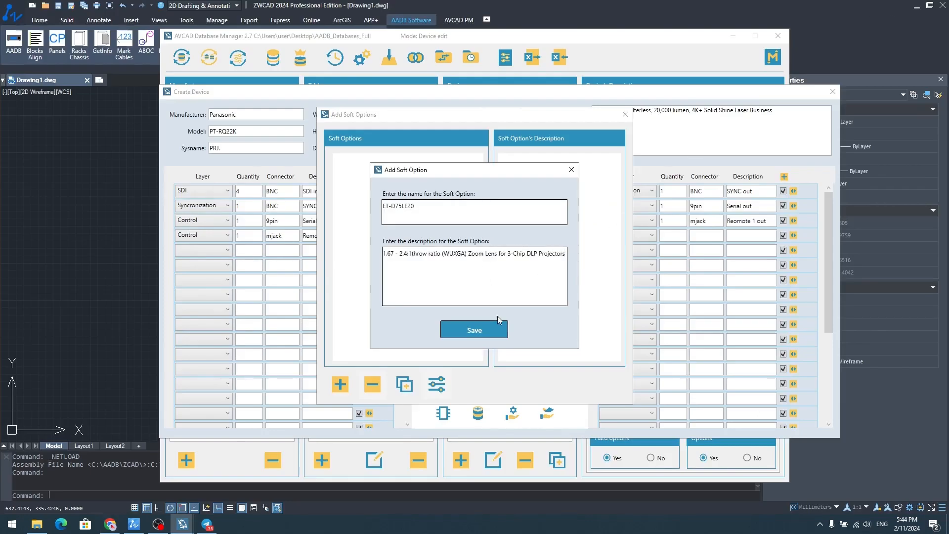
{"action": "left_click", "coordinate": [495, 331]}
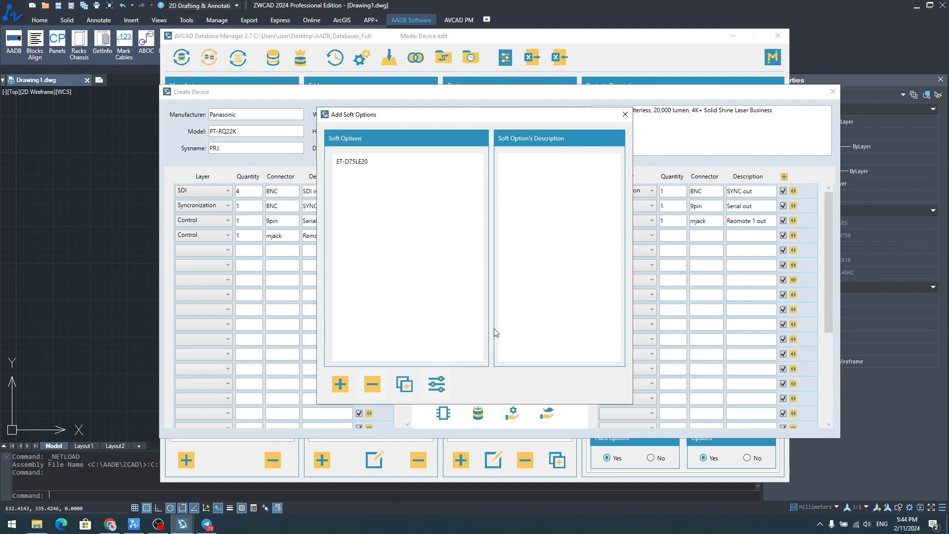
{"action": "left_click", "coordinate": [385, 163]}
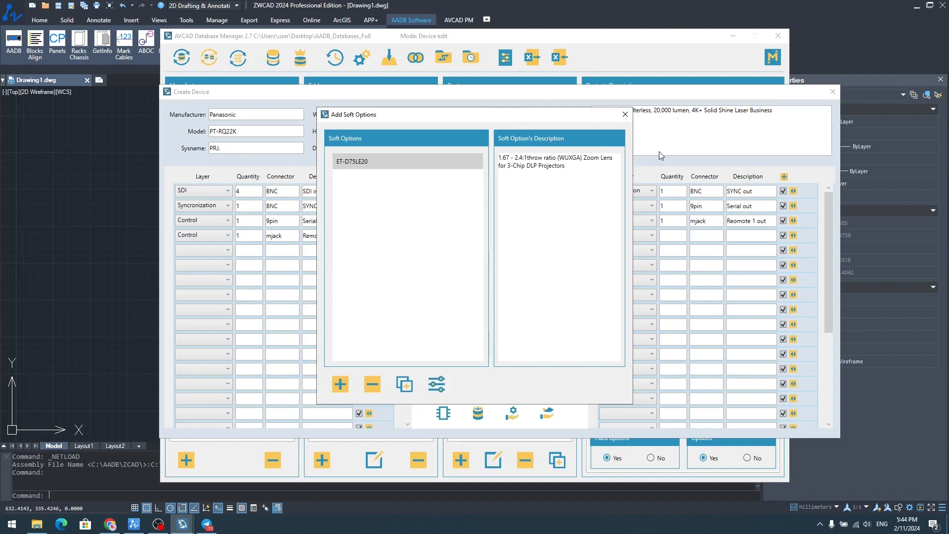
{"action": "left_click", "coordinate": [625, 115]}
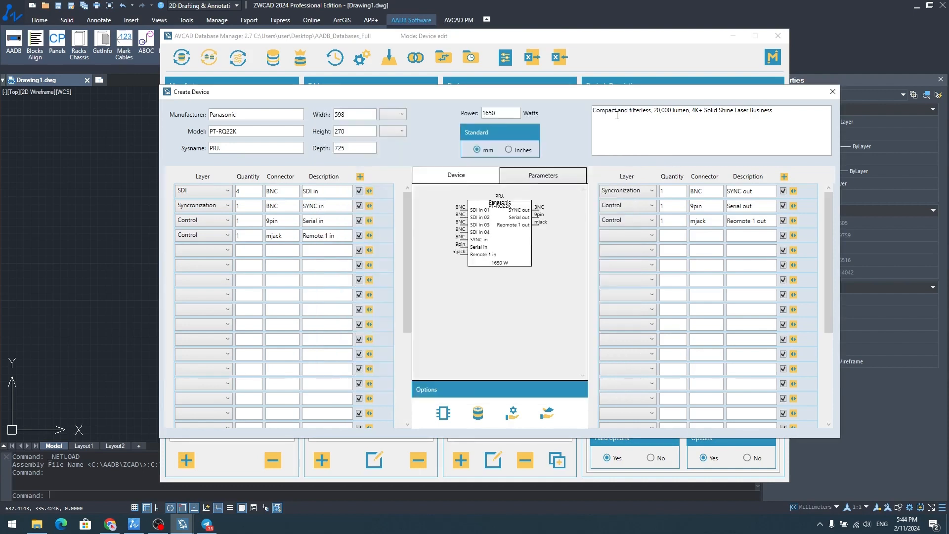
Save the modified PT-RQ22K device to the database and close its form.
{"action": "left_click", "coordinate": [478, 413]}
{"action": "left_click", "coordinate": [519, 294]}
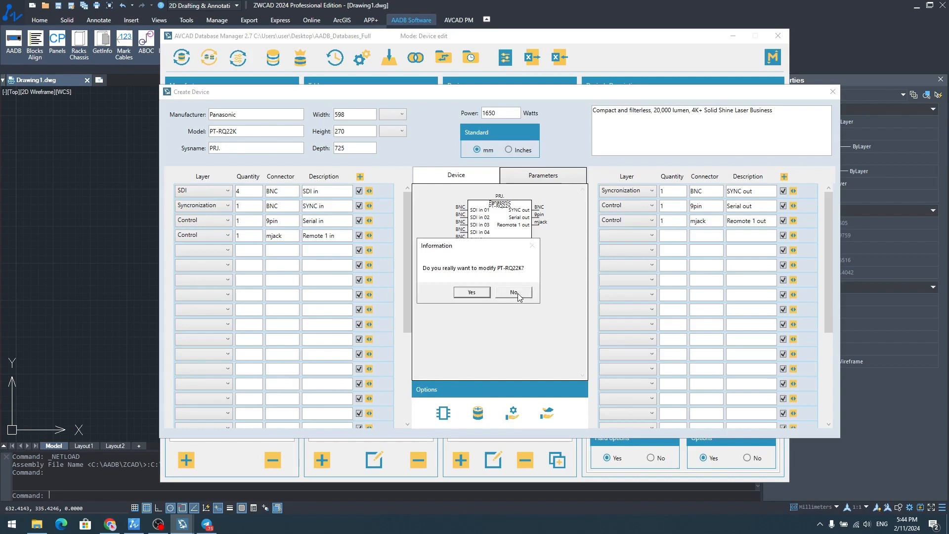
{"action": "left_click", "coordinate": [474, 294]}
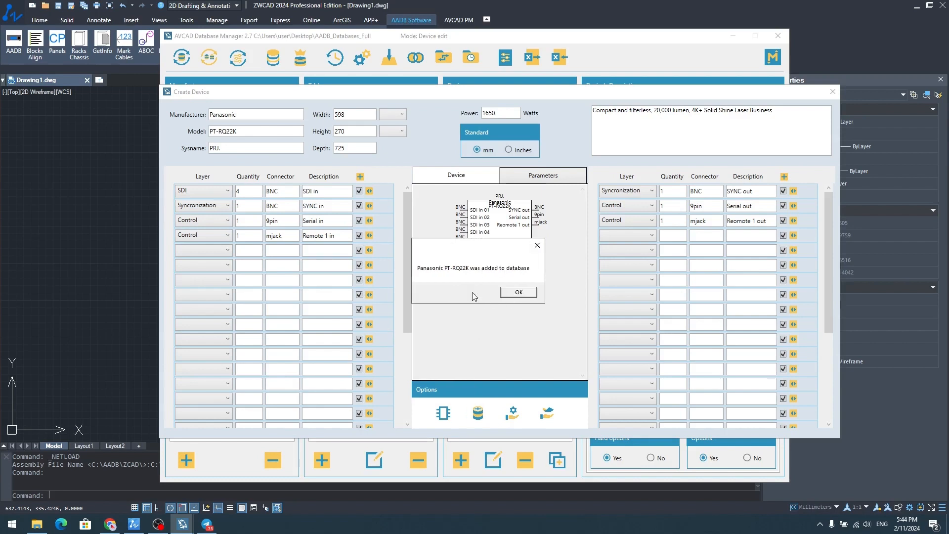
{"action": "left_click", "coordinate": [517, 293]}
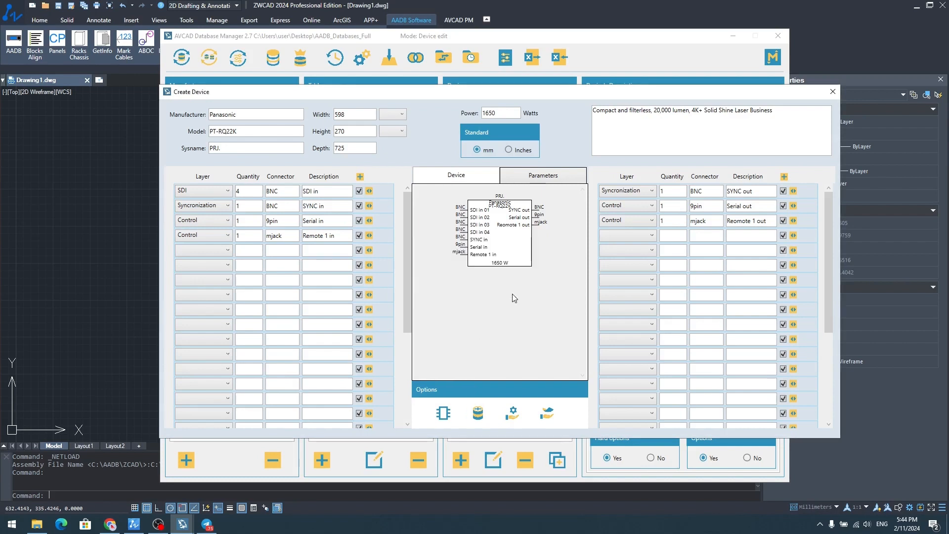
{"action": "left_click", "coordinate": [833, 91]}
Select PT-RQ22K in the device list and view its parameter fields.
{"action": "left_click", "coordinate": [482, 138]}
{"action": "left_click", "coordinate": [490, 123]}
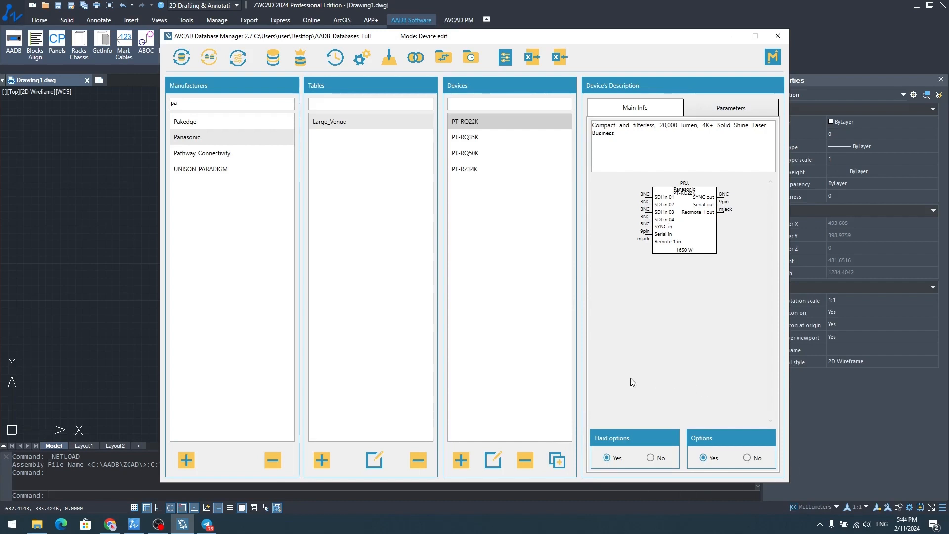
{"action": "left_click", "coordinate": [743, 110]}
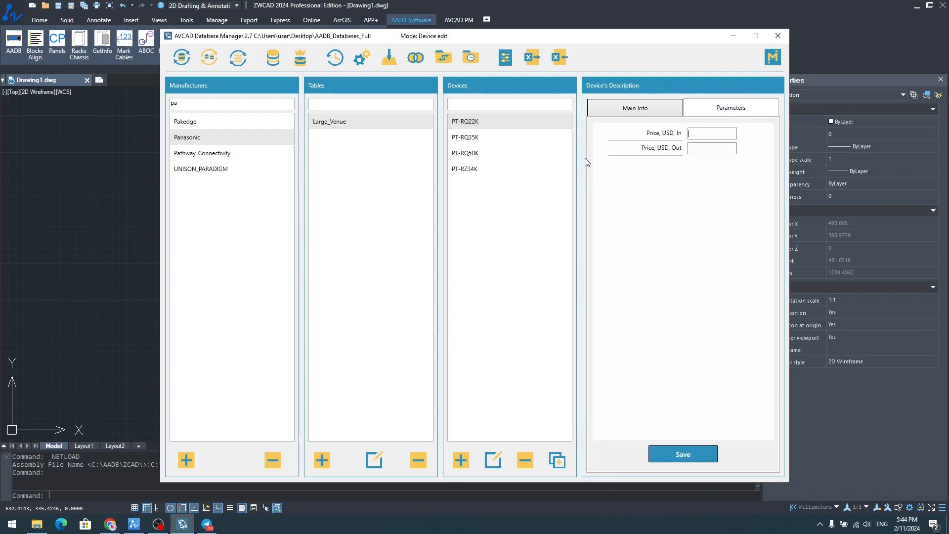
Change the database manager's mode to Parameters edit.
{"action": "left_click", "coordinate": [772, 59]}
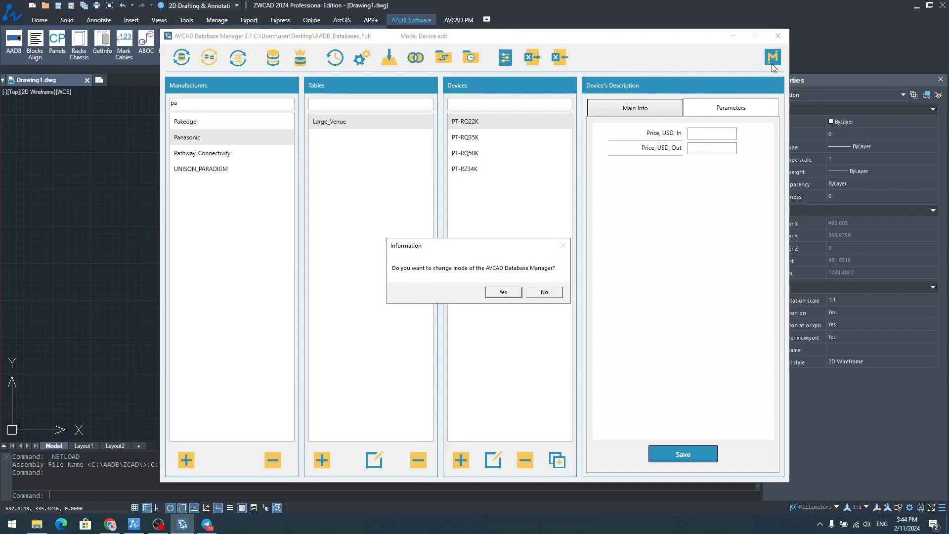
{"action": "left_click", "coordinate": [503, 292]}
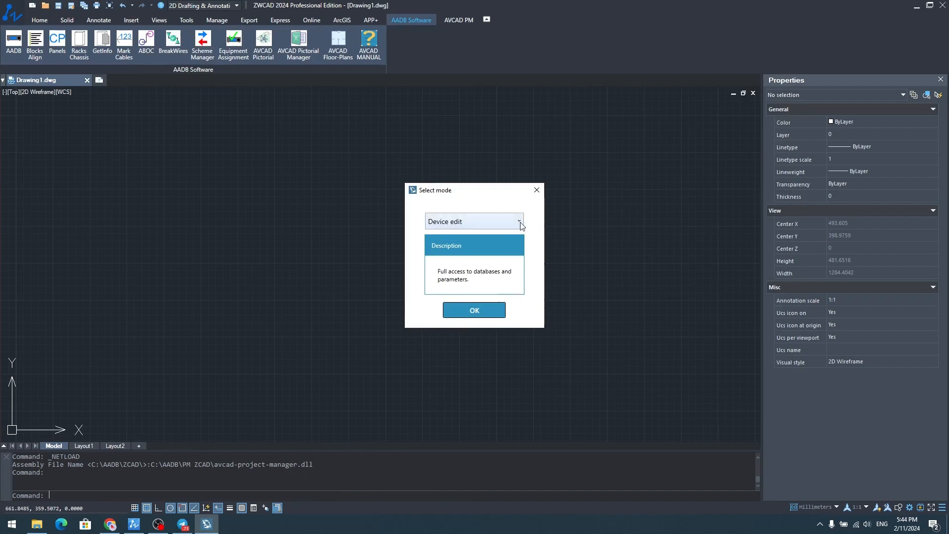
{"action": "left_click", "coordinate": [520, 223]}
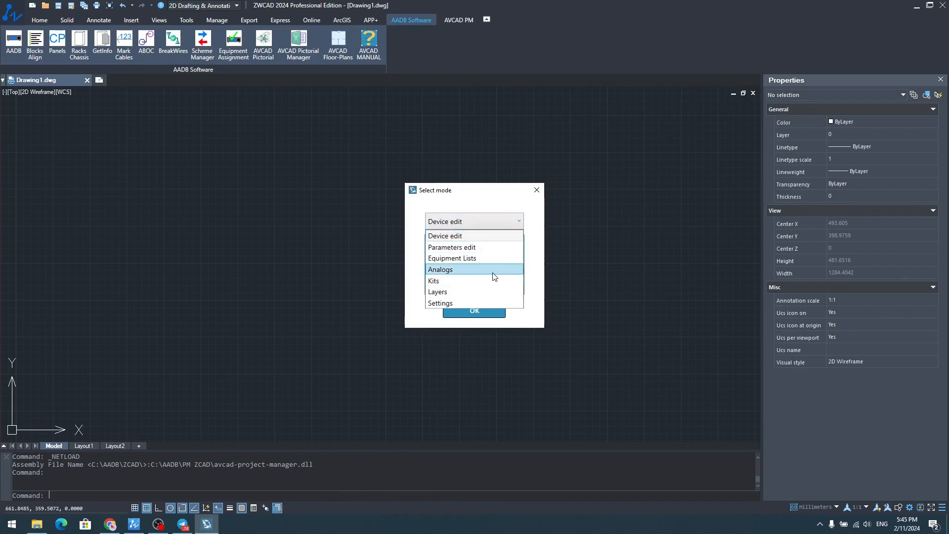
{"action": "left_click", "coordinate": [493, 247]}
{"action": "left_click", "coordinate": [477, 310]}
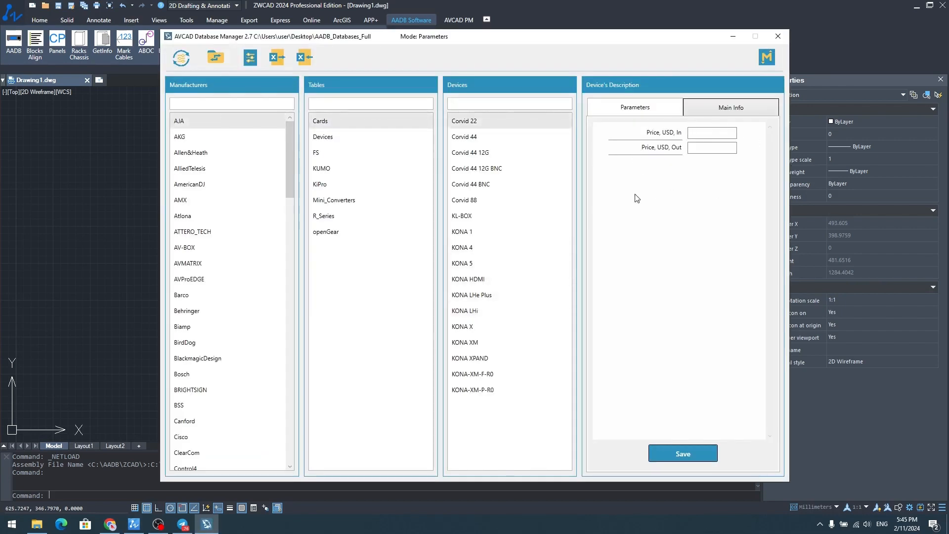
Add two parameters named "Weight" and "Operation noise" to the parameters list.
{"action": "left_click", "coordinate": [250, 58]}
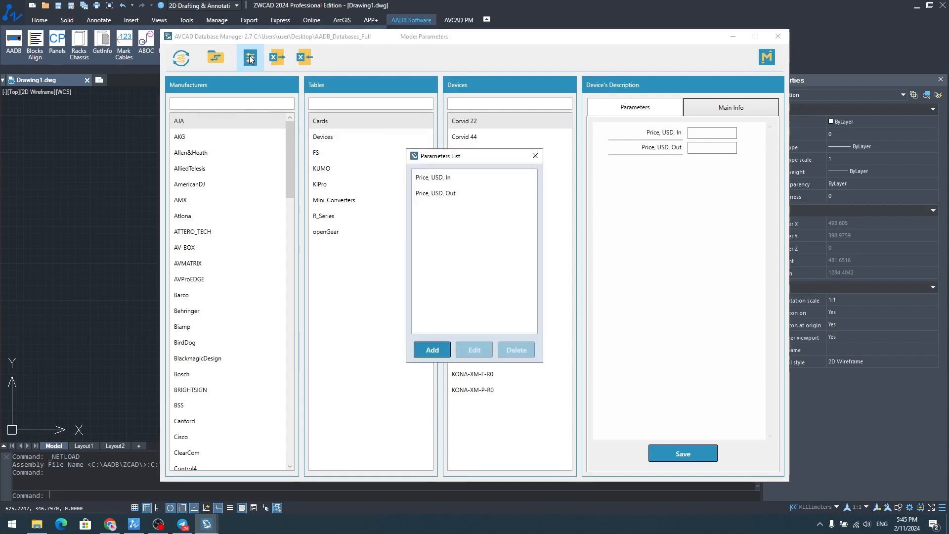
{"action": "left_click", "coordinate": [442, 351]}
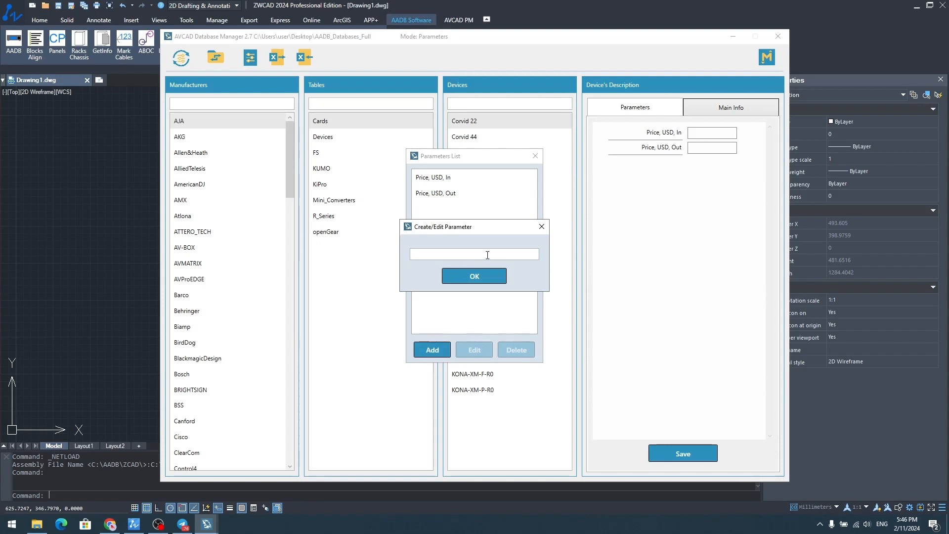
{"action": "left_click", "coordinate": [475, 280]}
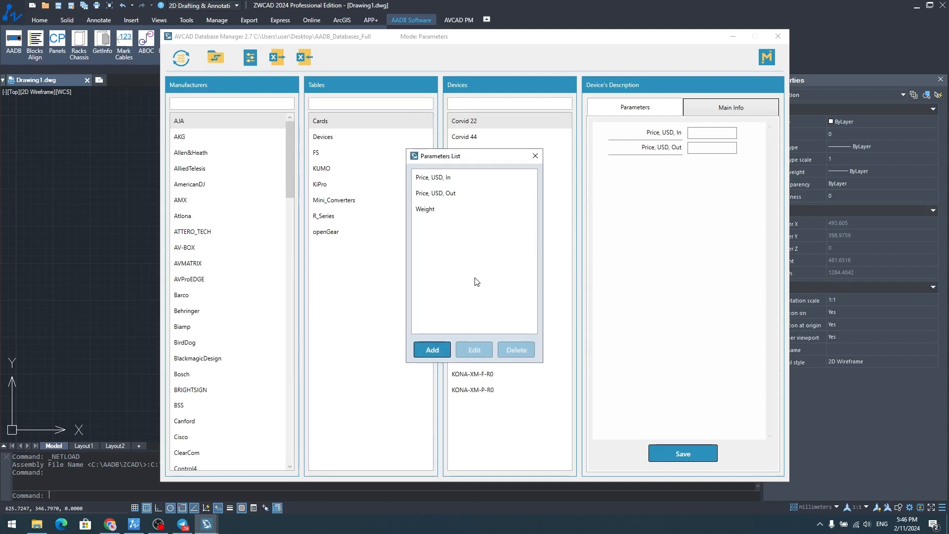
{"action": "left_click", "coordinate": [432, 353]}
{"action": "type", "text": "Operation noise"}
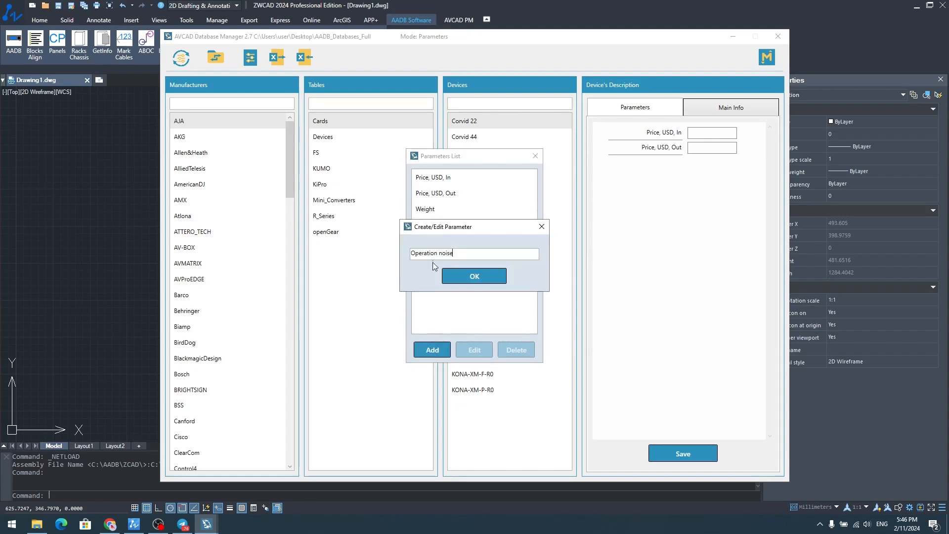
{"action": "left_click", "coordinate": [481, 280]}
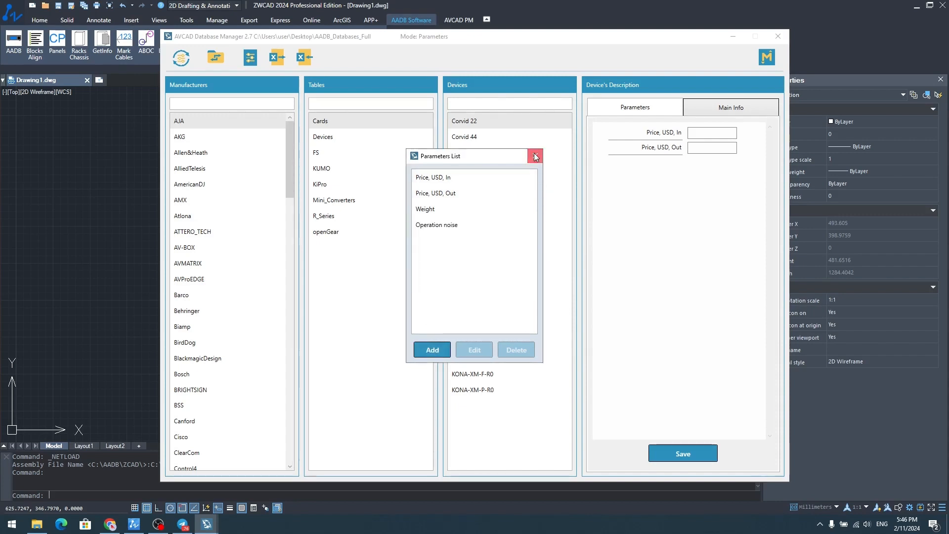
{"action": "left_click", "coordinate": [536, 157]}
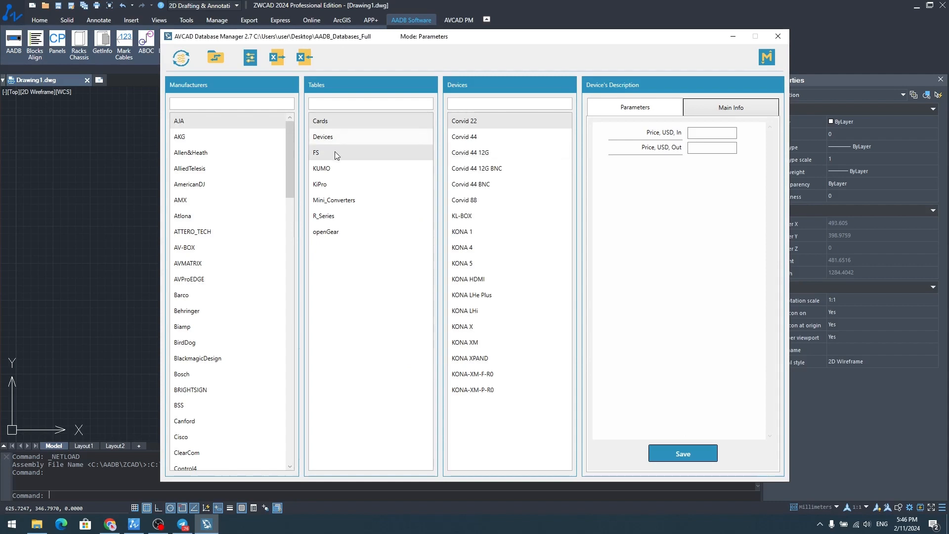
Check the parameter fields of the Corvid 88 device and synchronize all databases.
{"action": "left_click", "coordinate": [481, 199]}
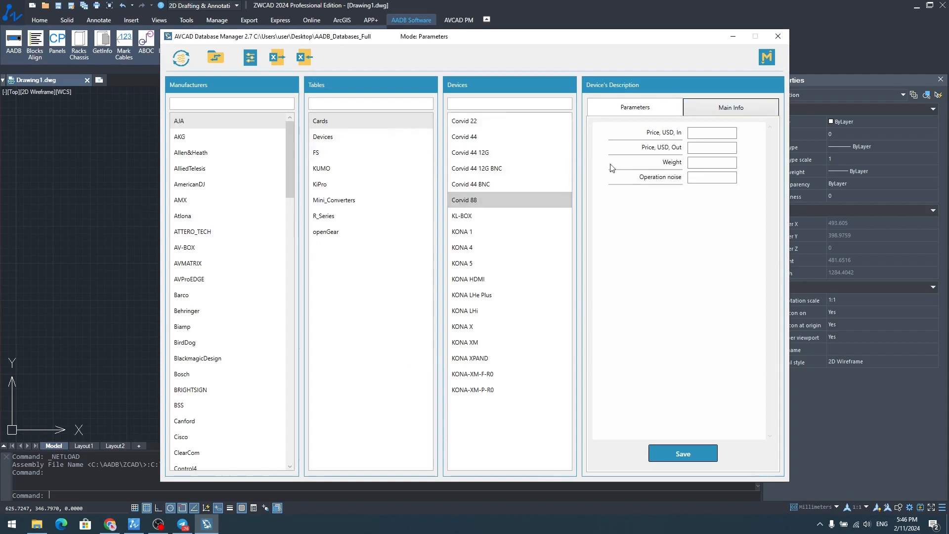
{"action": "left_click", "coordinate": [181, 61]}
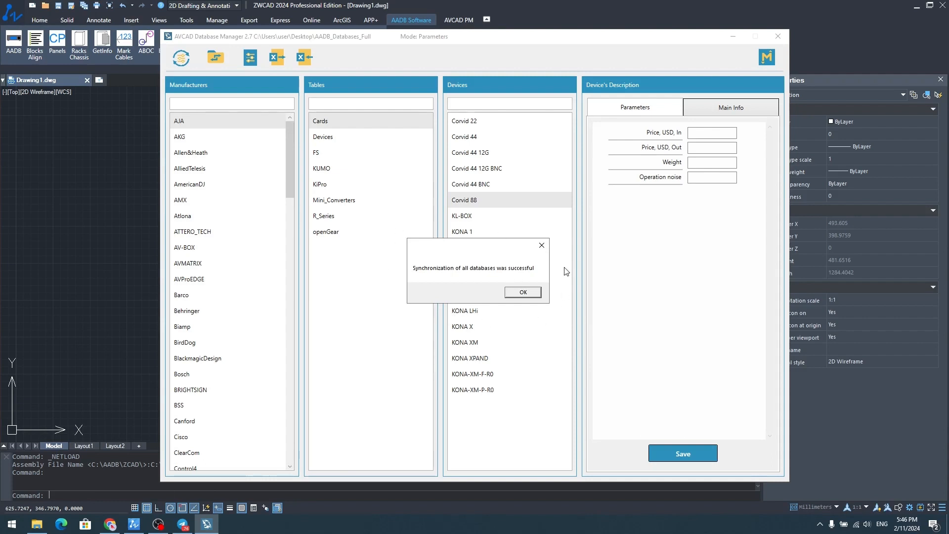
{"action": "left_click", "coordinate": [524, 292]}
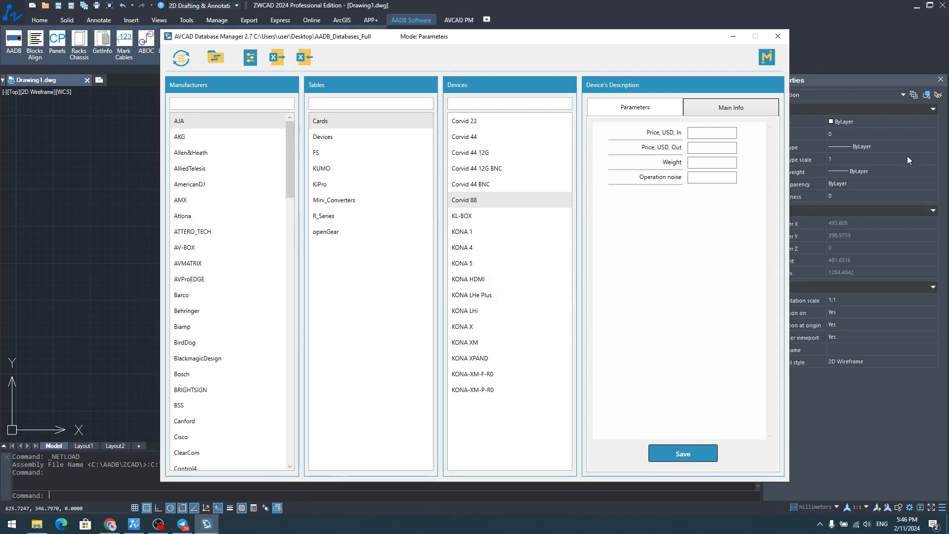
Change the database manager's mode back to Device edit.
{"action": "left_click", "coordinate": [767, 57]}
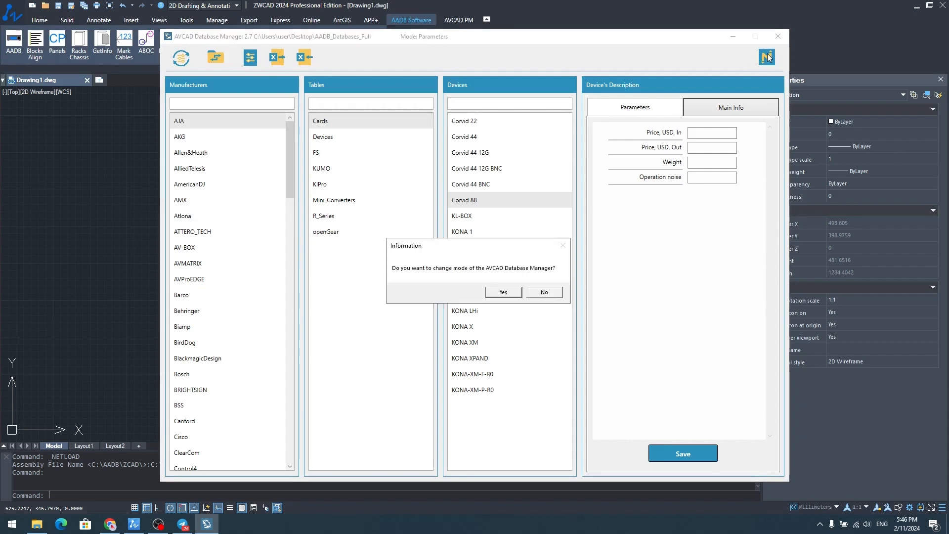
{"action": "left_click", "coordinate": [506, 293]}
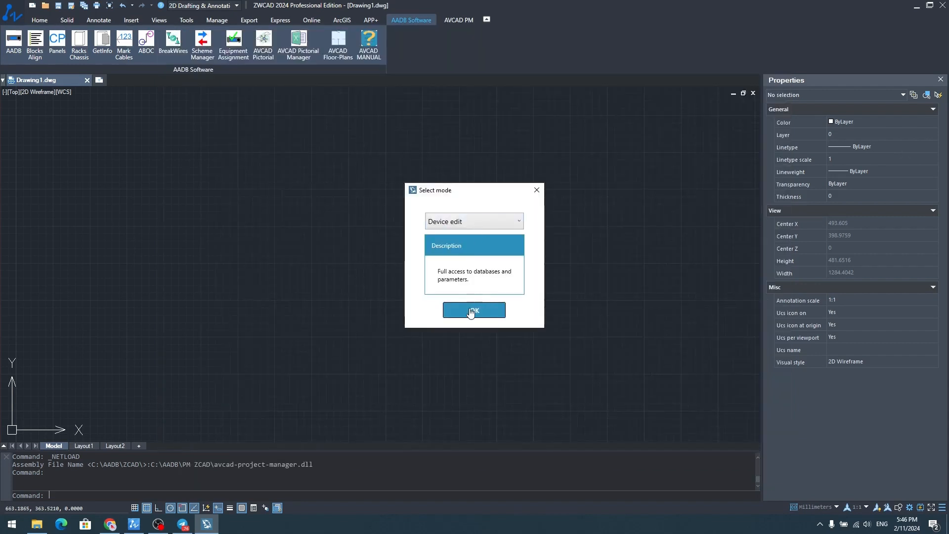
{"action": "left_click", "coordinate": [474, 311]}
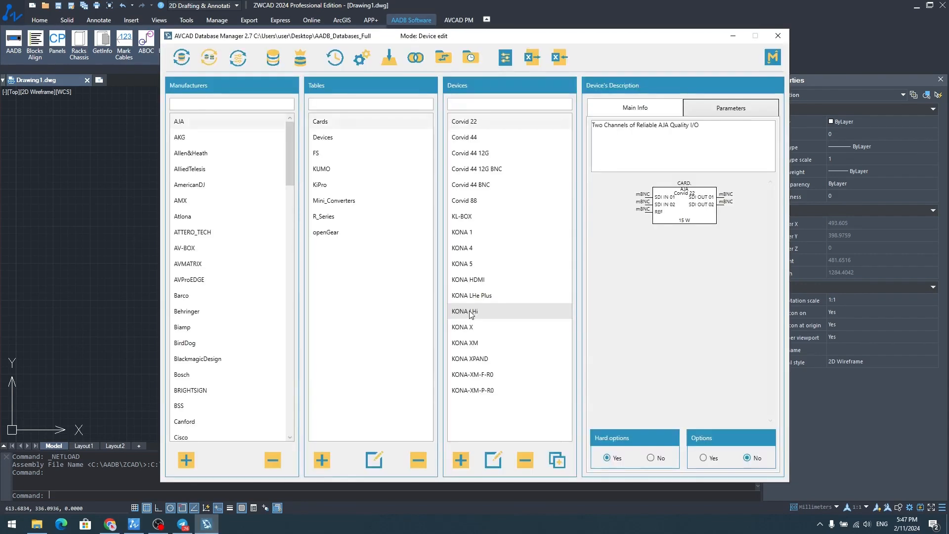
Filter the manufacturers by "P", choose Panasonic and open the parameters of the PT-RQ22K device.
{"action": "left_click", "coordinate": [192, 104]}
{"action": "type", "text": "P"}
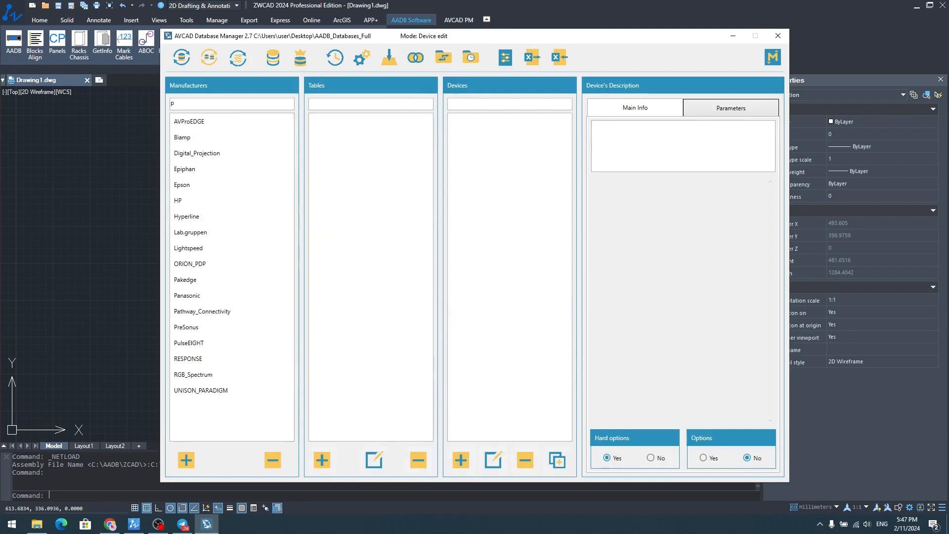
{"action": "left_click", "coordinate": [187, 295]}
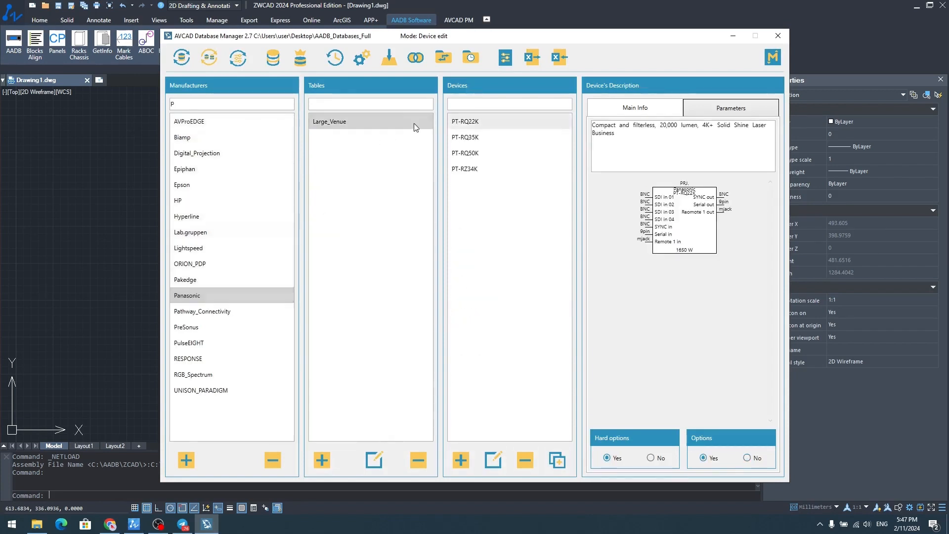
{"action": "left_click", "coordinate": [758, 106]}
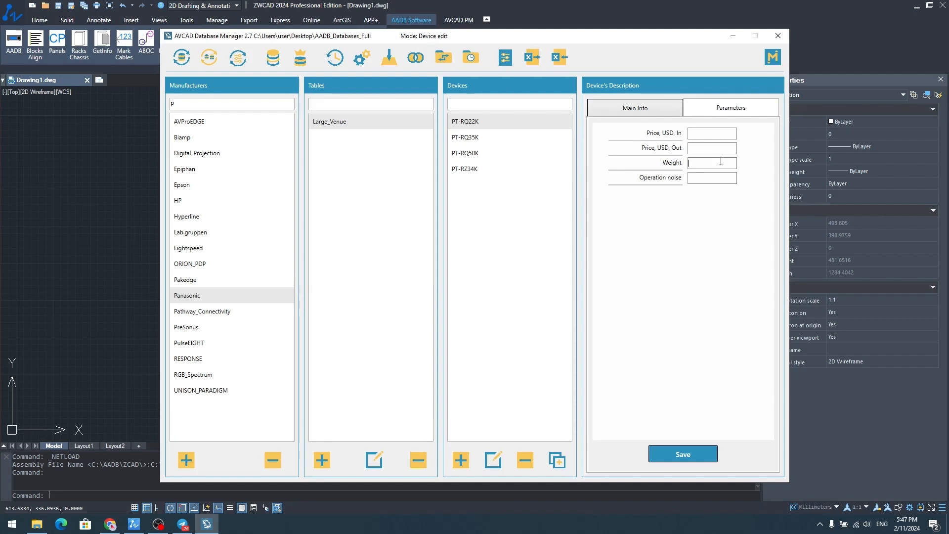
Switch to Chrome, copy the operation noise of 46 dB from the projector's PDF datasheet and paste it into the device's Operation noise parameter.
{"action": "left_click", "coordinate": [110, 524]}
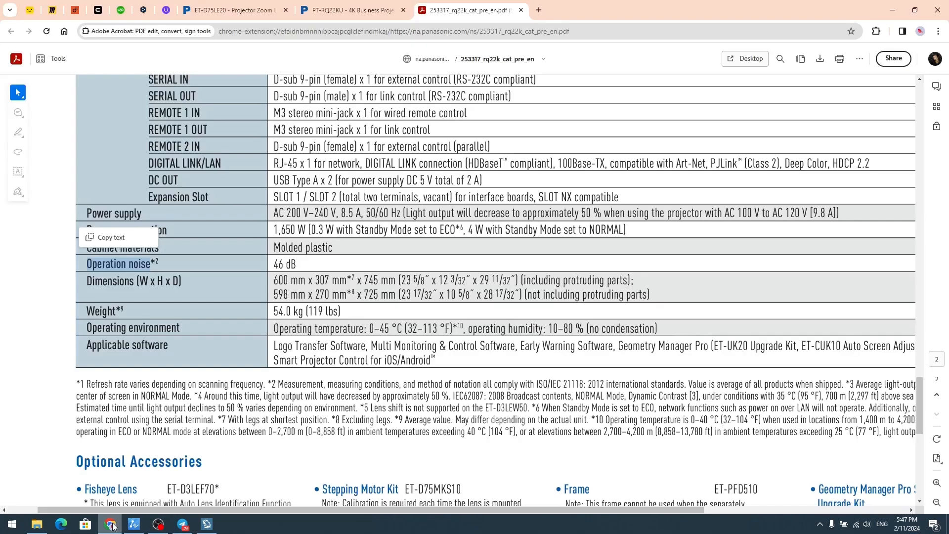
{"action": "left_click", "coordinate": [310, 266]}
{"action": "left_click_drag", "start_coordinate": [276, 264], "coordinate": [297, 264]}
{"action": "key", "text": "ctrl+c"}
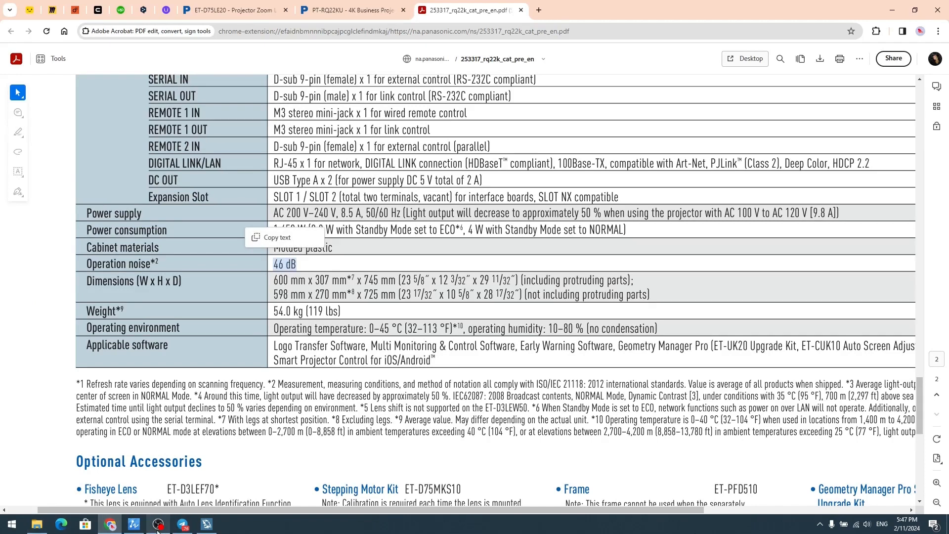
{"action": "left_click", "coordinate": [891, 10]}
{"action": "left_click", "coordinate": [709, 180]}
{"action": "key", "text": "ctrl+v"}
Look up the weight in the PDF datasheet, set the device's Weight parameter to 54 kg and save the parameters.
{"action": "key", "text": "alt+Tab"}
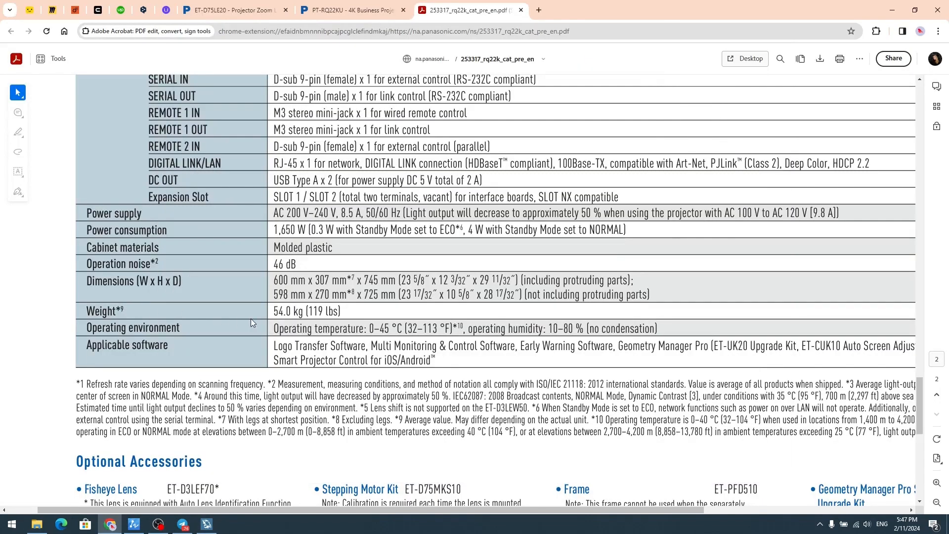
{"action": "left_click_drag", "start_coordinate": [295, 315], "coordinate": [300, 313]}
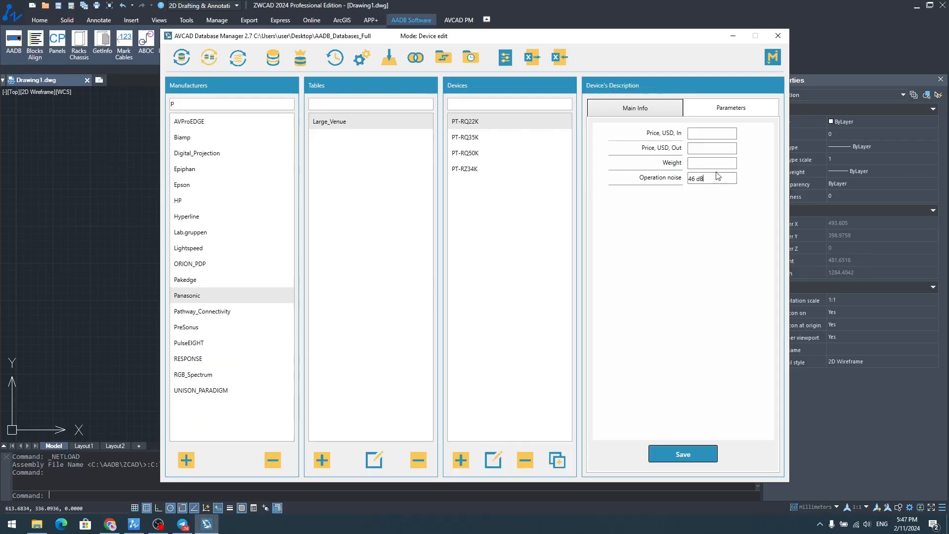
{"action": "left_click", "coordinate": [892, 10]}
{"action": "key", "text": "BackSpace"}
{"action": "left_click", "coordinate": [677, 453]}
{"action": "left_click", "coordinate": [484, 293]}
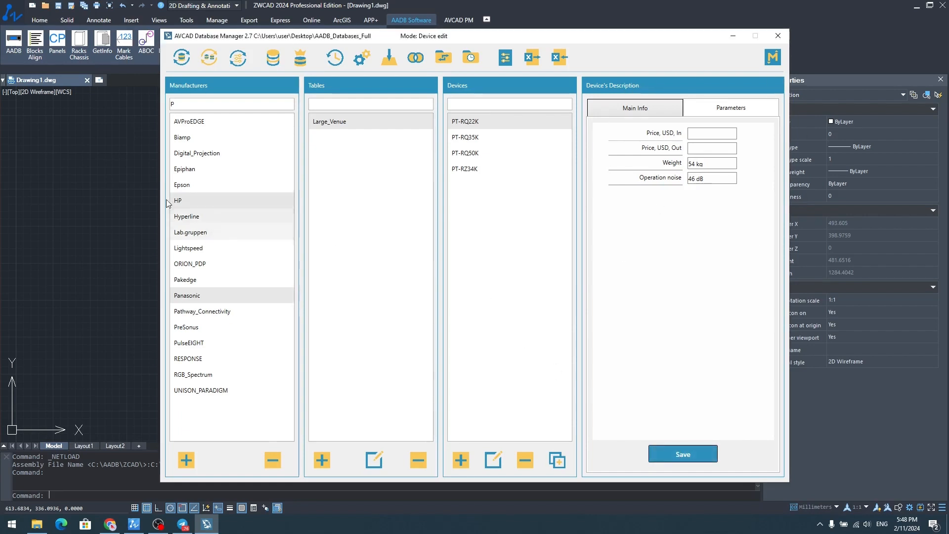
Synchronize all databases and the parameters, confirming both messages, and close the database manager.
{"action": "left_click", "coordinate": [209, 59]}
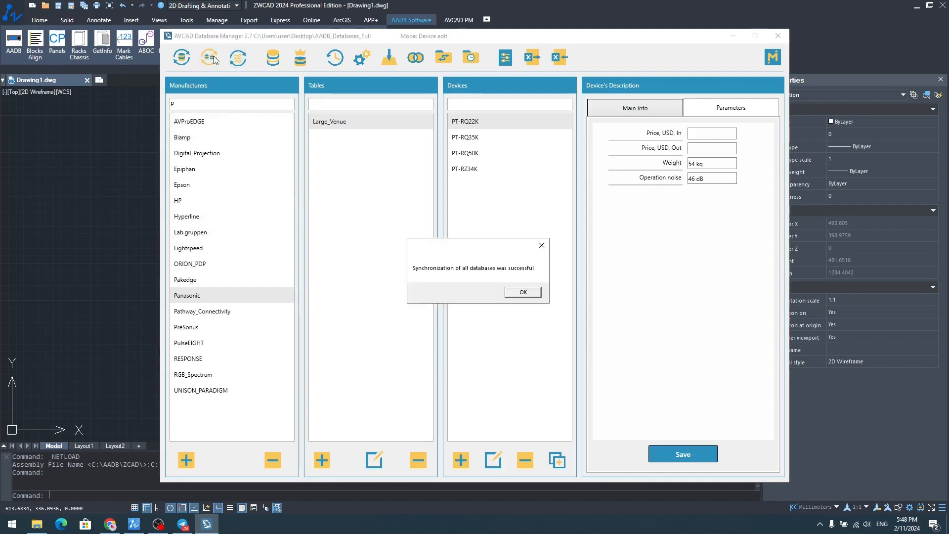
{"action": "left_click", "coordinate": [528, 293]}
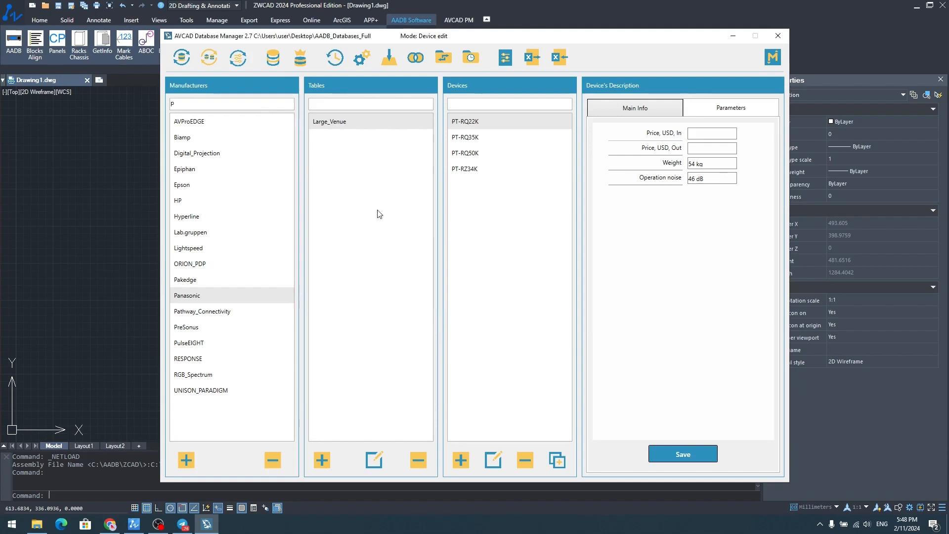
{"action": "left_click", "coordinate": [246, 63]}
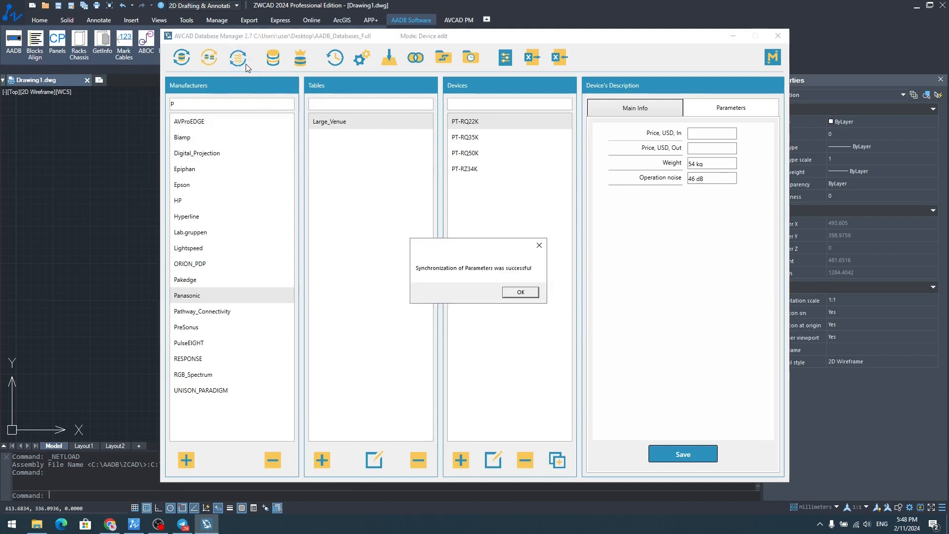
{"action": "left_click", "coordinate": [520, 293]}
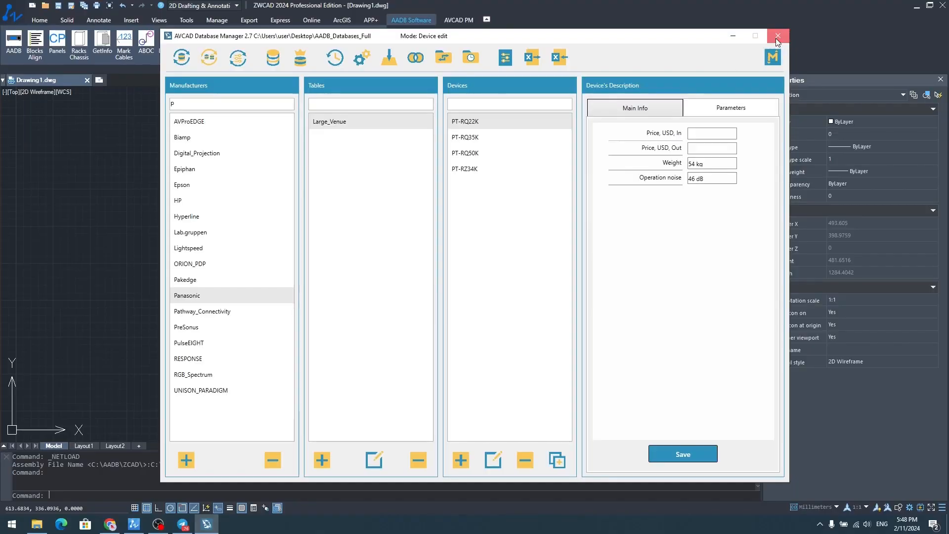
{"action": "left_click", "coordinate": [778, 37]}
Open the AADB block library, filter the manufacturers by "pa" and select the Panasonic PT-RQ22K in the Large_Venue group.
{"action": "left_click", "coordinate": [12, 41]}
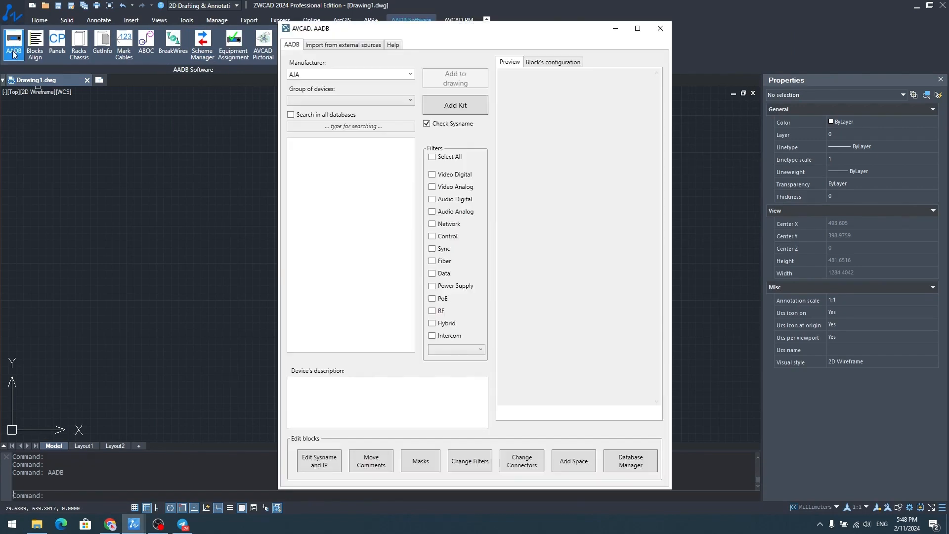
{"action": "left_click", "coordinate": [410, 75]}
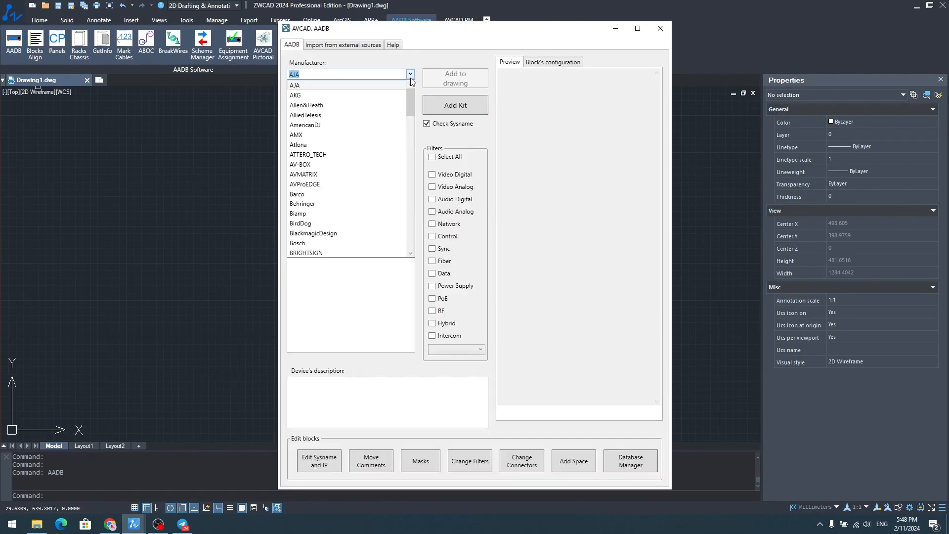
{"action": "type", "text": "pa"}
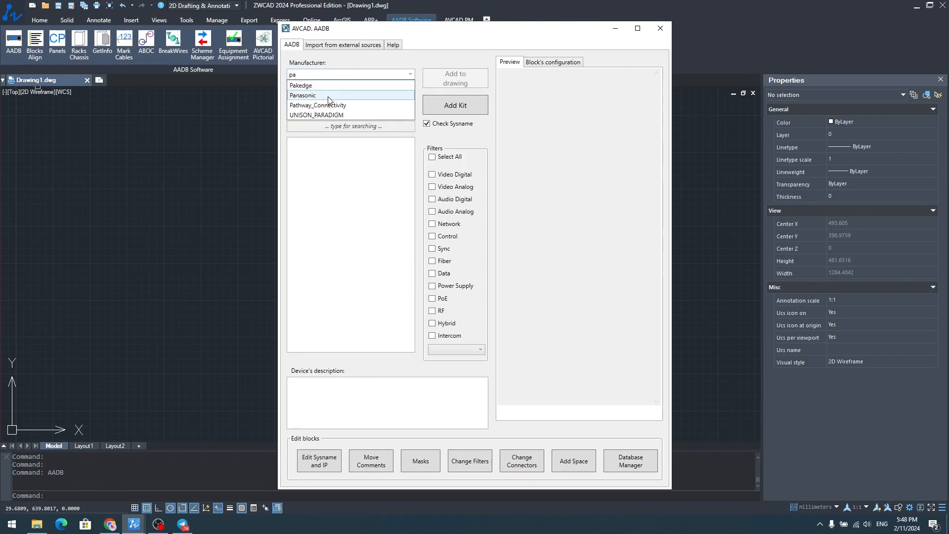
{"action": "left_click", "coordinate": [328, 95]}
{"action": "left_click", "coordinate": [337, 101]}
{"action": "left_click", "coordinate": [337, 110]}
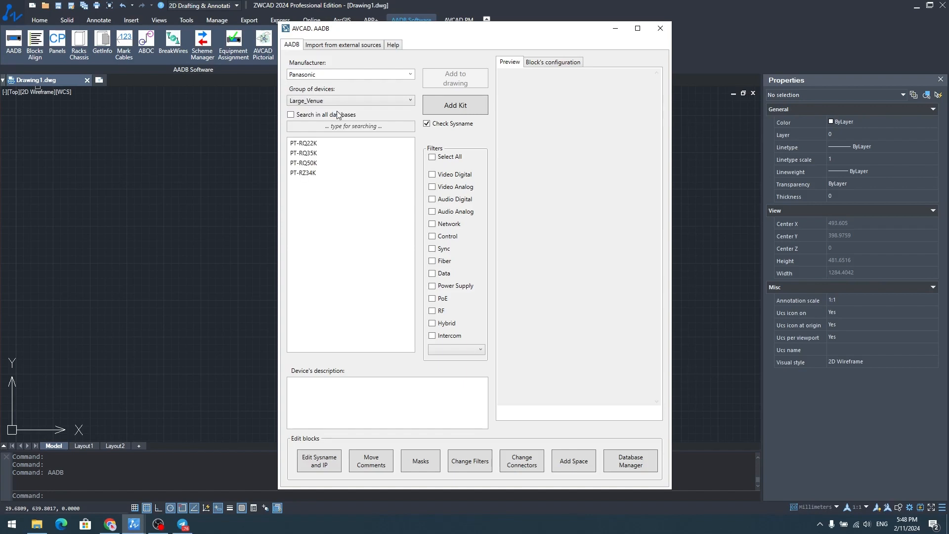
{"action": "left_click", "coordinate": [315, 145]}
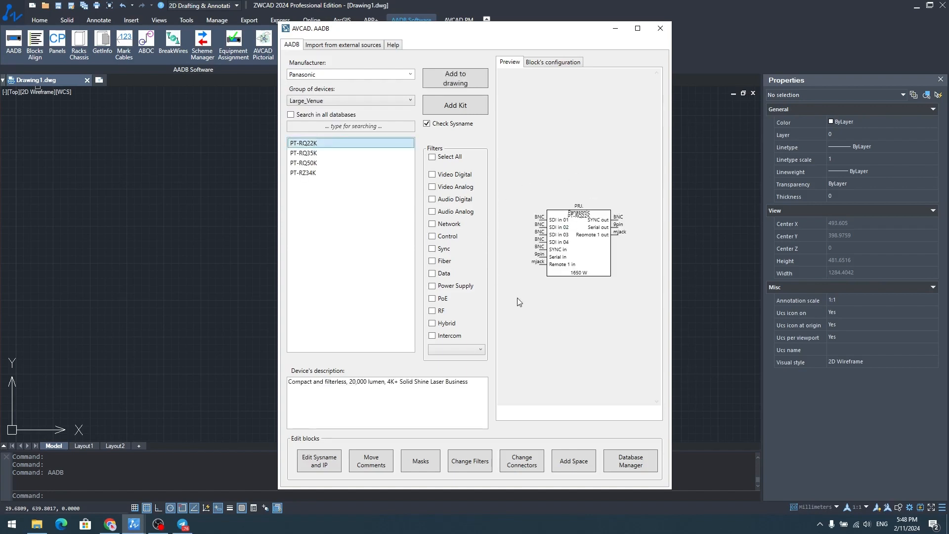
Enable the HDMI and SDI connector filters and add one projector to the drawing with the sysname PRJ.01.
{"action": "left_click", "coordinate": [476, 350]}
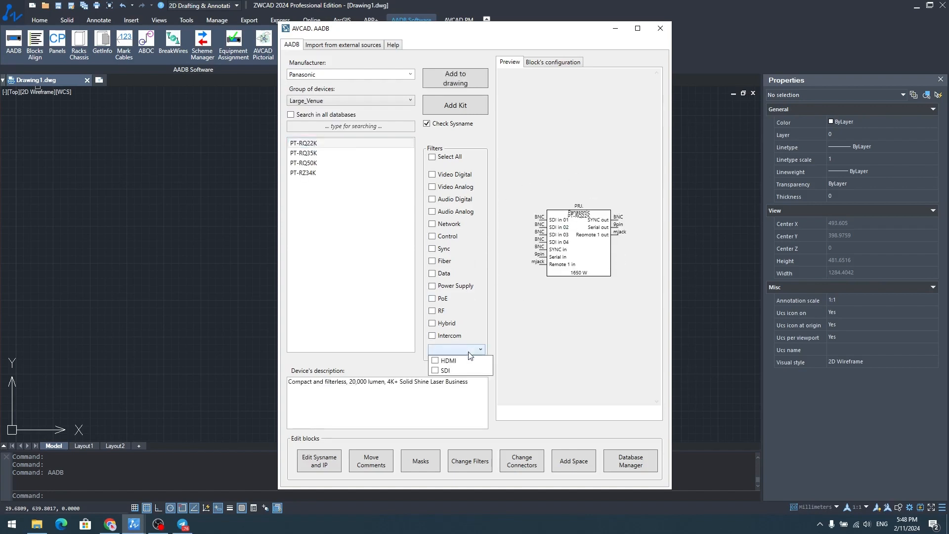
{"action": "left_click", "coordinate": [435, 361]}
{"action": "left_click", "coordinate": [435, 371]}
{"action": "left_click", "coordinate": [455, 78]}
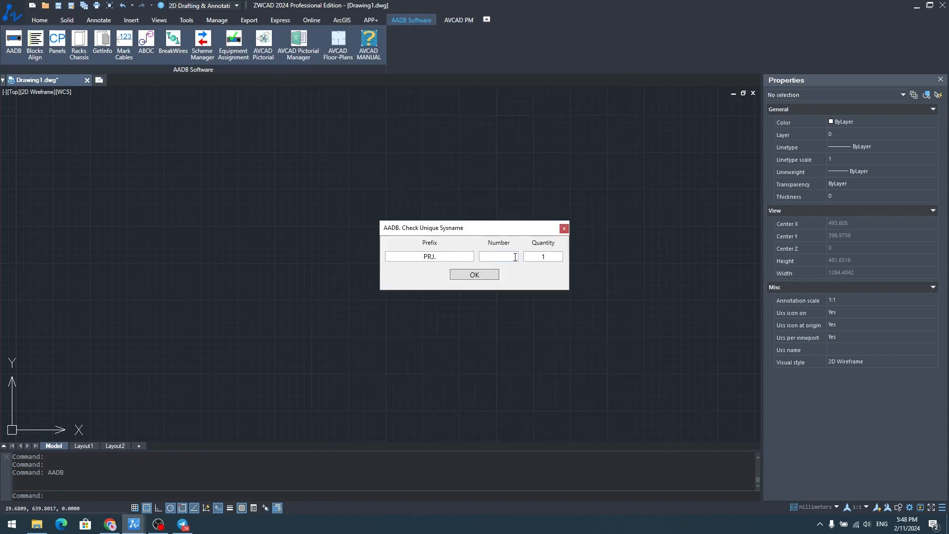
{"action": "left_click", "coordinate": [485, 273]}
Add the ET-MDNHM10 HDMI input board as a hardware option, save it and place the projector block in the drawing.
{"action": "left_click", "coordinate": [355, 173]}
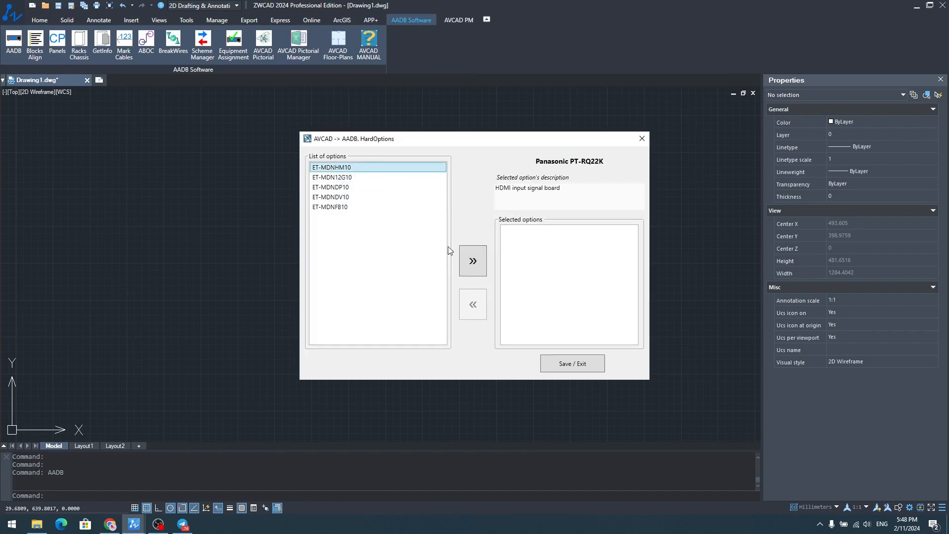
{"action": "left_click", "coordinate": [476, 261]}
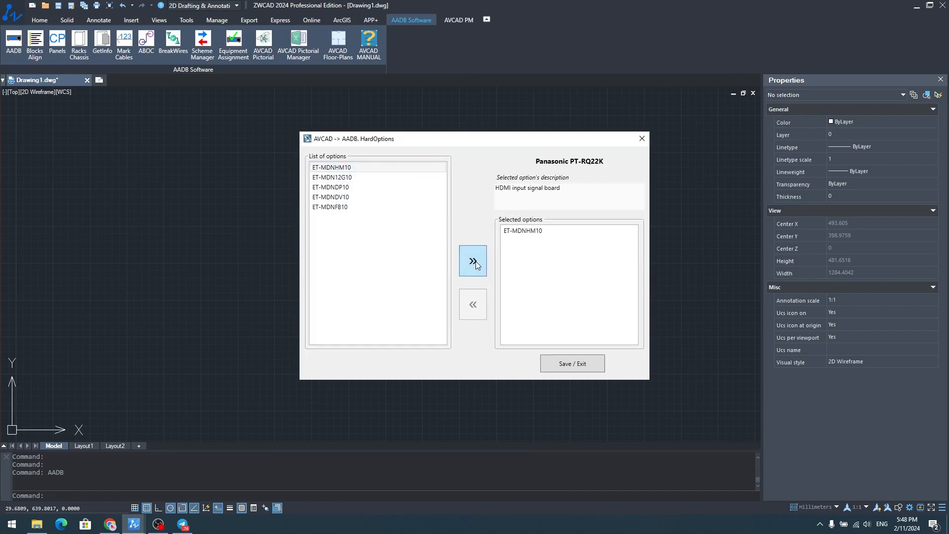
{"action": "left_click", "coordinate": [570, 361]}
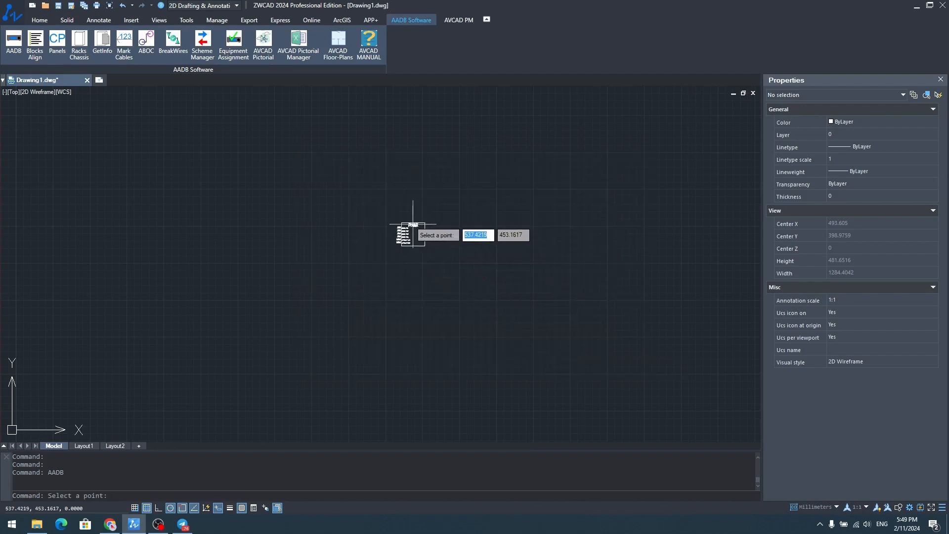
{"action": "left_click", "coordinate": [413, 225]}
Add the ET-D75LE20 zoom lens as an option for the projector, save it and close the AADB window.
{"action": "left_click", "coordinate": [359, 171]}
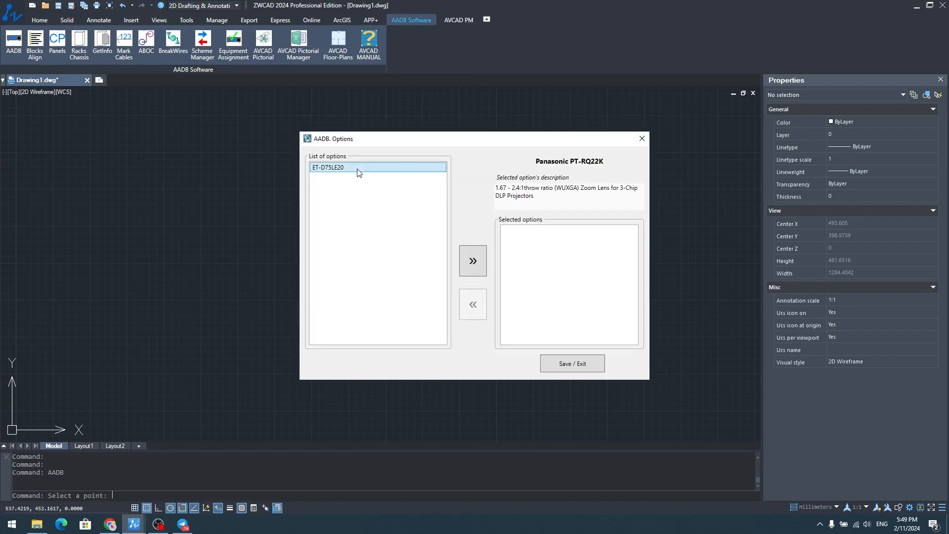
{"action": "left_click", "coordinate": [473, 267]}
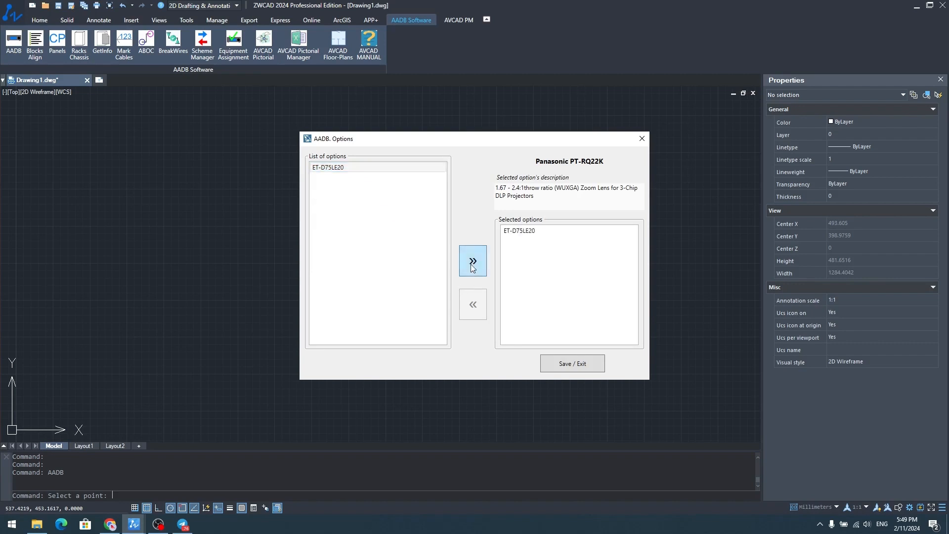
{"action": "left_click", "coordinate": [590, 367]}
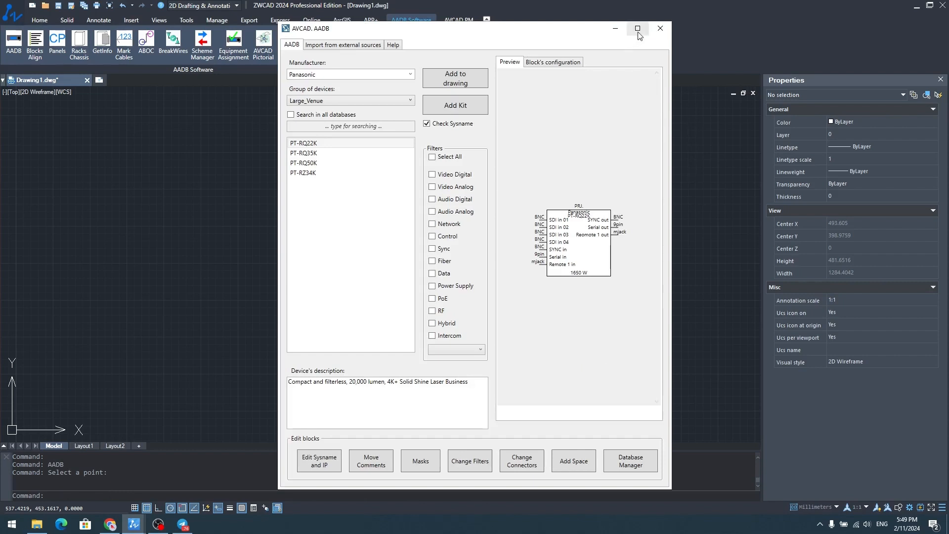
{"action": "left_click", "coordinate": [661, 28]}
{"action": "scroll", "coordinate": [378, 200], "scroll_direction": "up", "scroll_amount": 5}
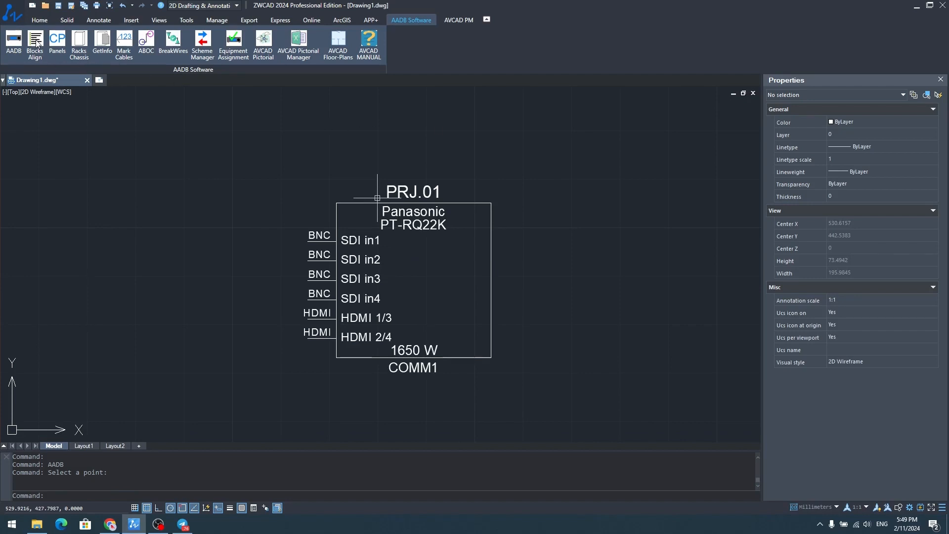
Open the Scheme Manager, check the equipment list and project attributes, and view the parameters of device PRJ.01.
{"action": "left_click", "coordinate": [202, 38]}
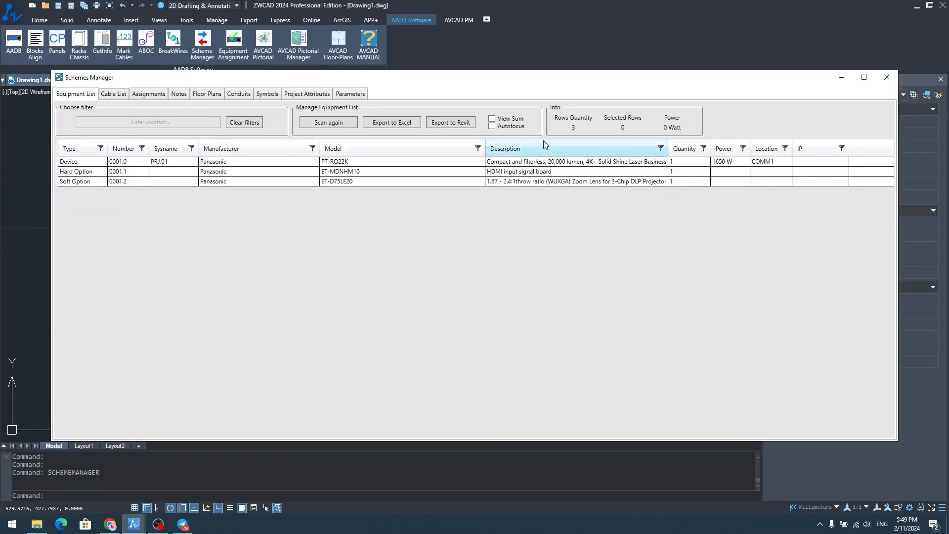
{"action": "left_click", "coordinate": [307, 95]}
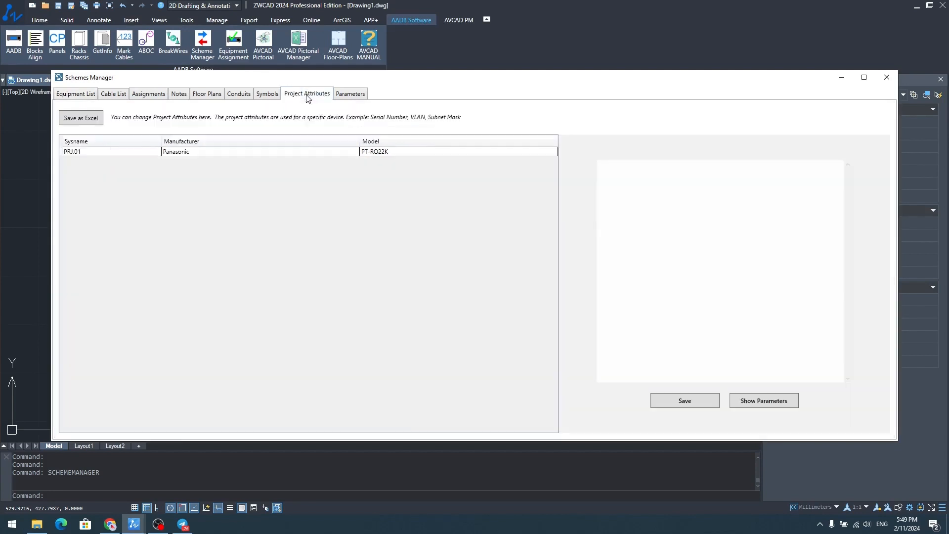
{"action": "left_click", "coordinate": [342, 95]}
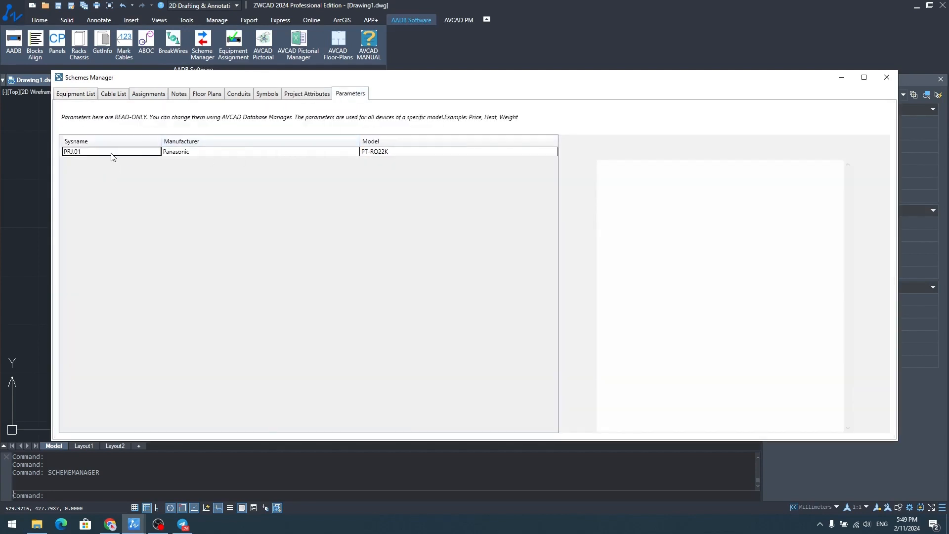
{"action": "left_click", "coordinate": [113, 155]}
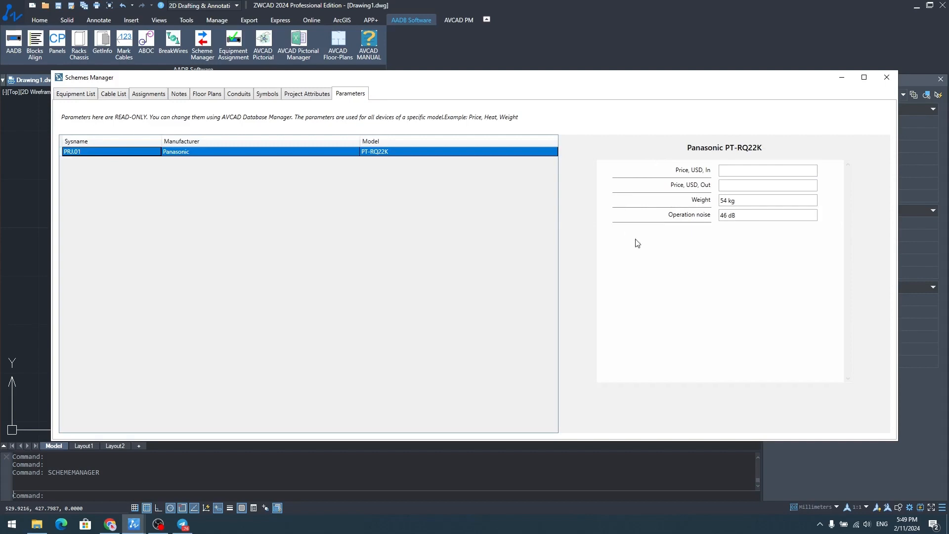